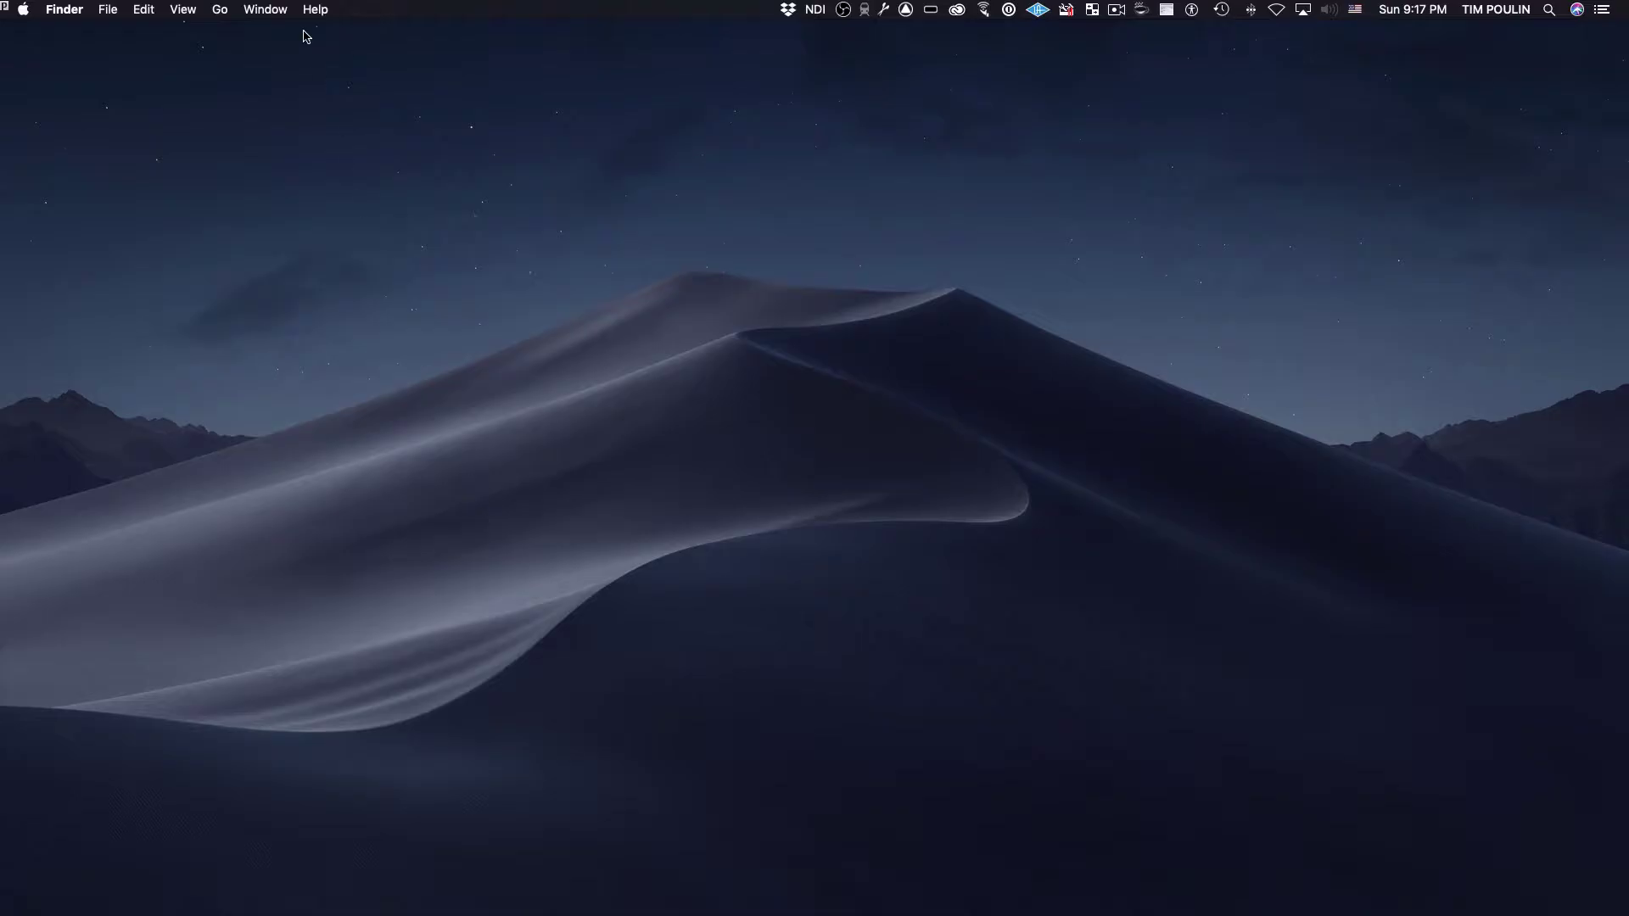
Open the Utilities folder from Finder's Go menu
click(220, 12)
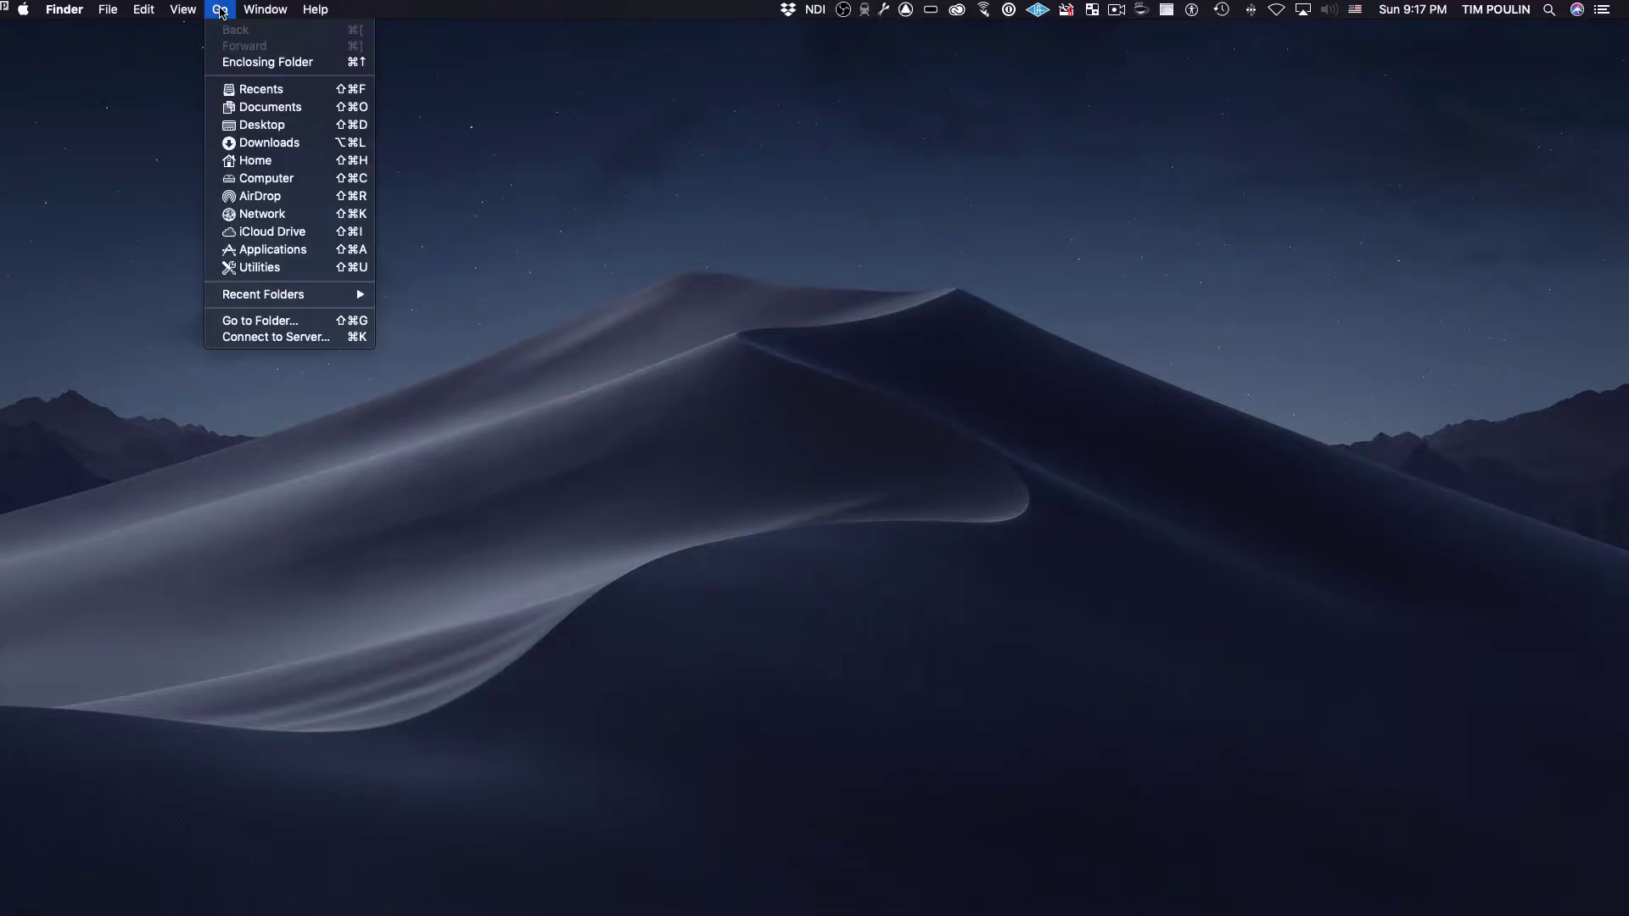
click(250, 267)
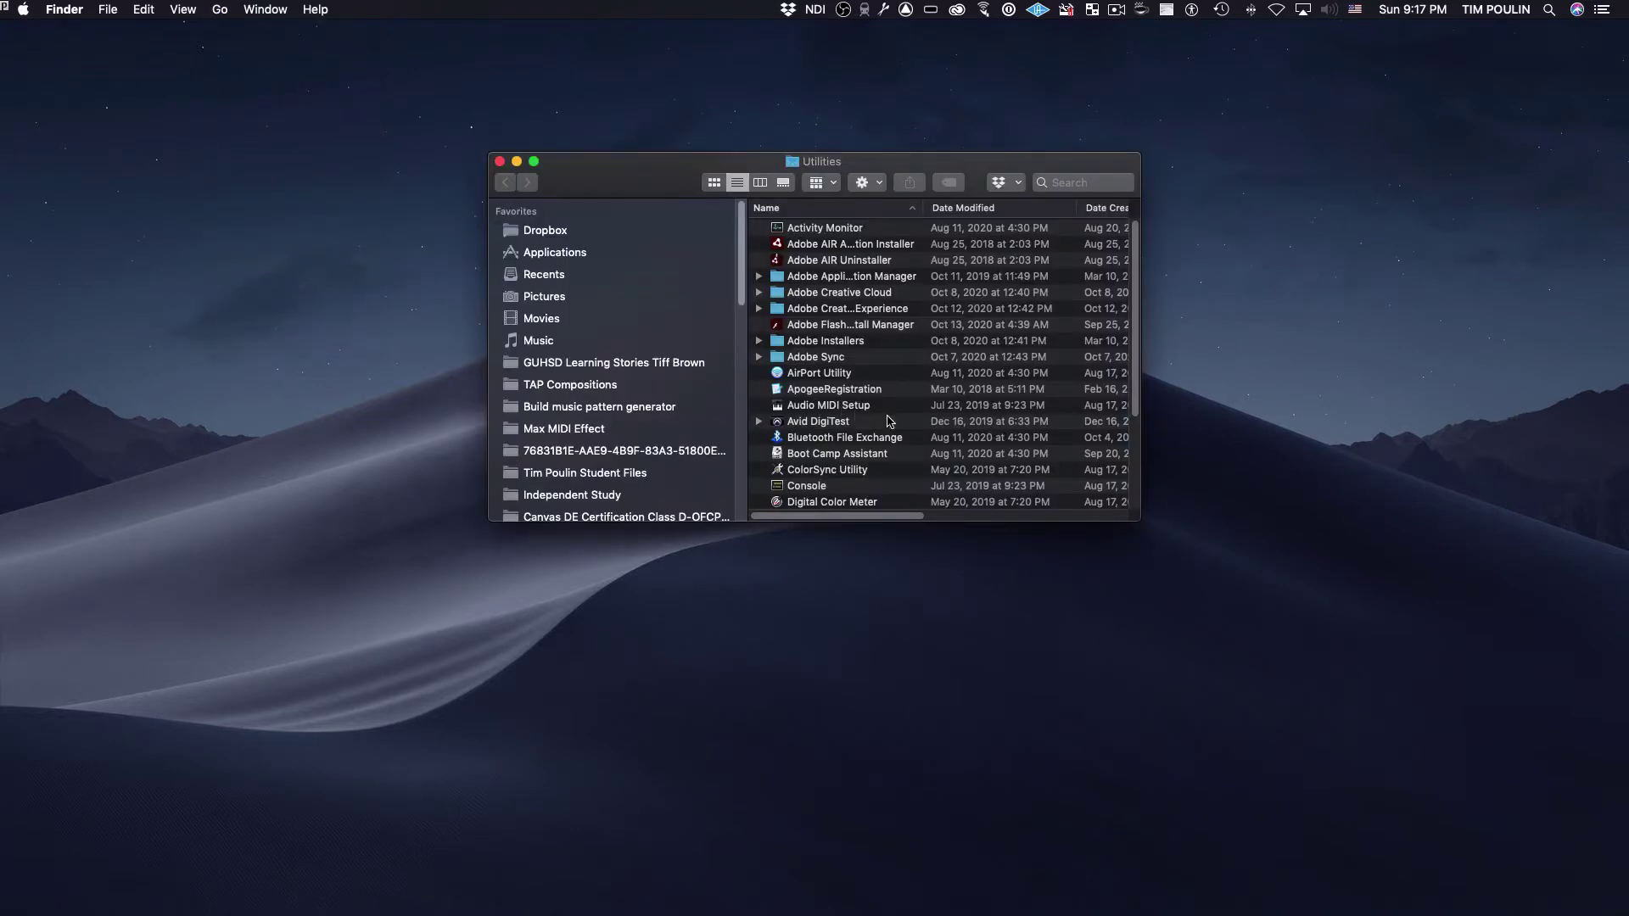
Launch Audio MIDI Setup, inspect USB Audio CODEC 1 and 2, and bring up the add-device choices
double_click(793, 407)
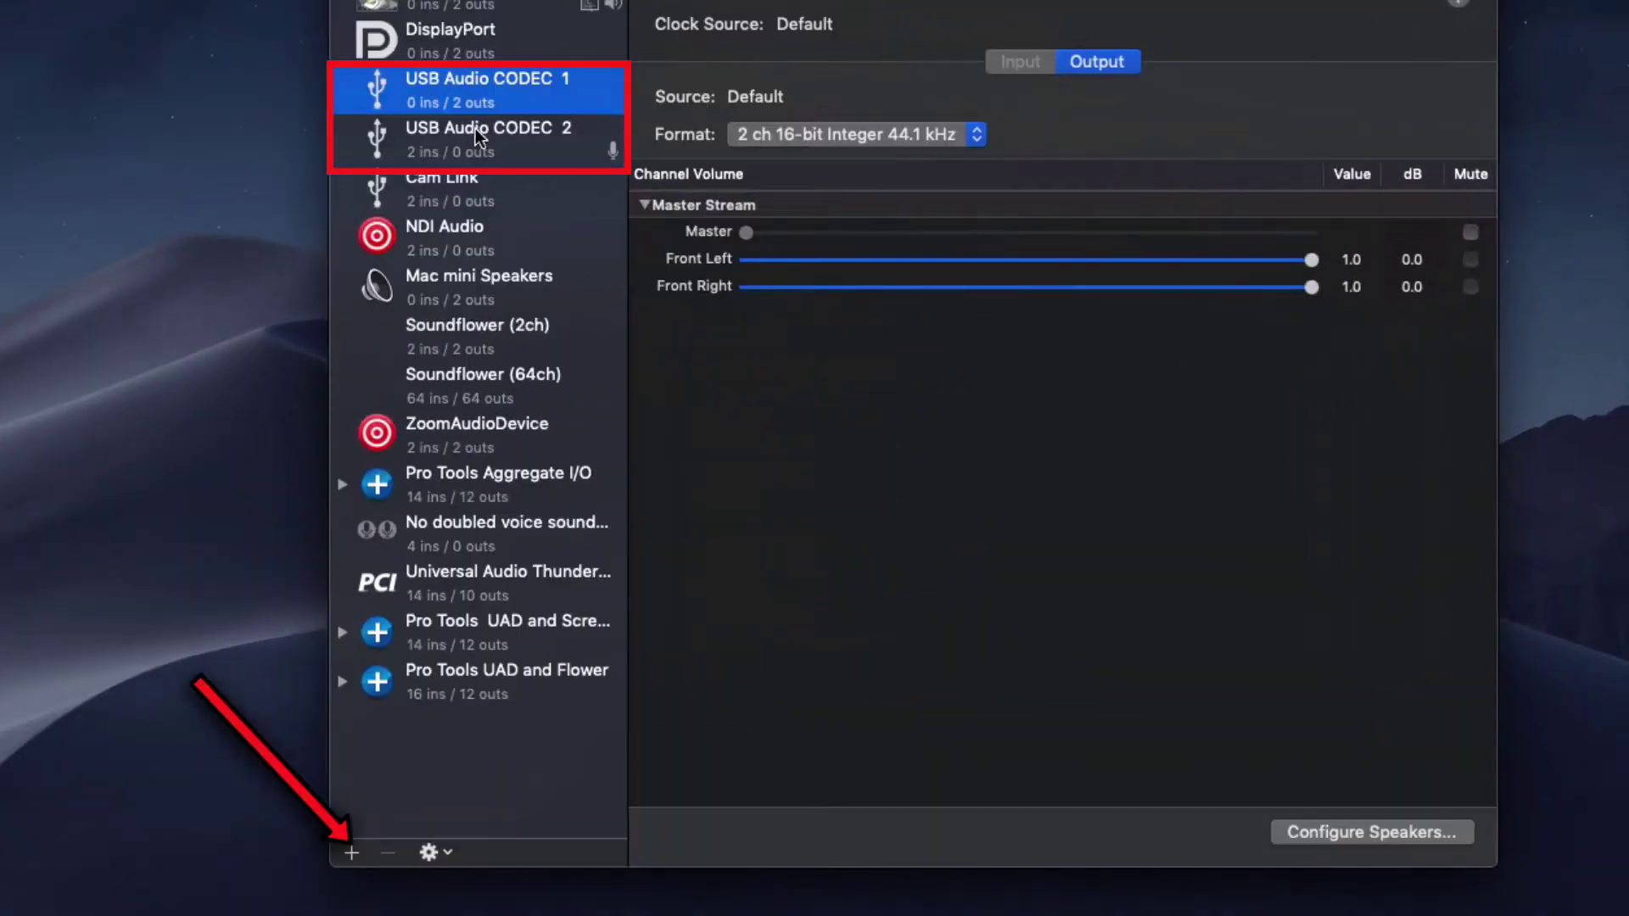
click(475, 129)
click(467, 94)
right_click(467, 94)
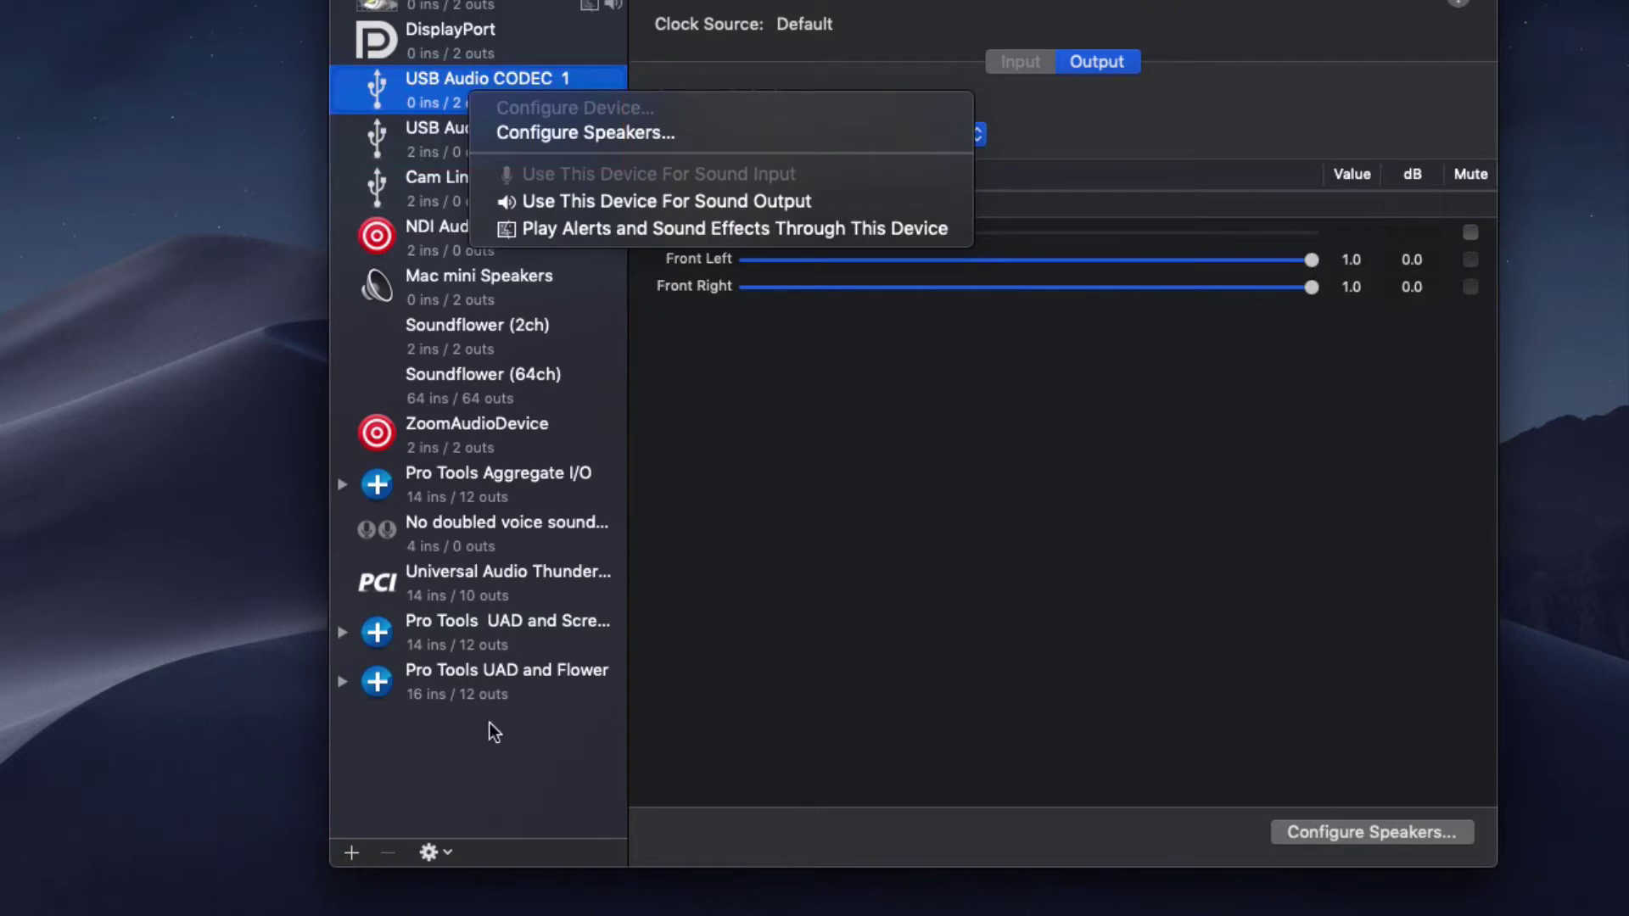
click(460, 806)
click(353, 851)
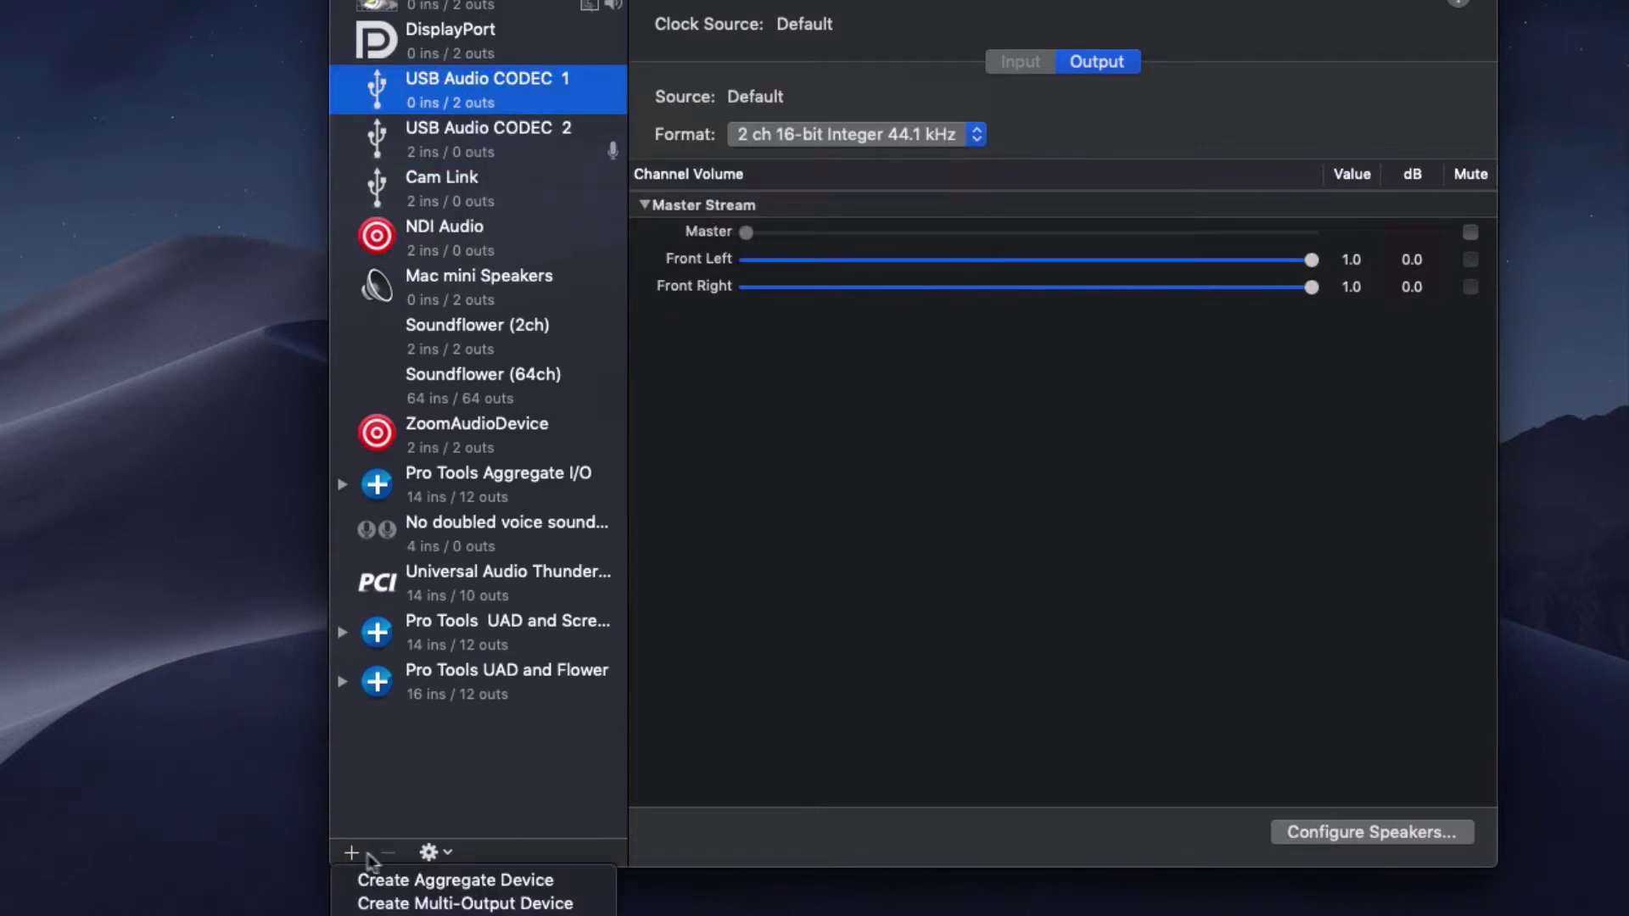
Create an aggregate device of both USB Audio CODECs at 44.1 kHz, clocked by USB Audio CODEC 1
click(449, 880)
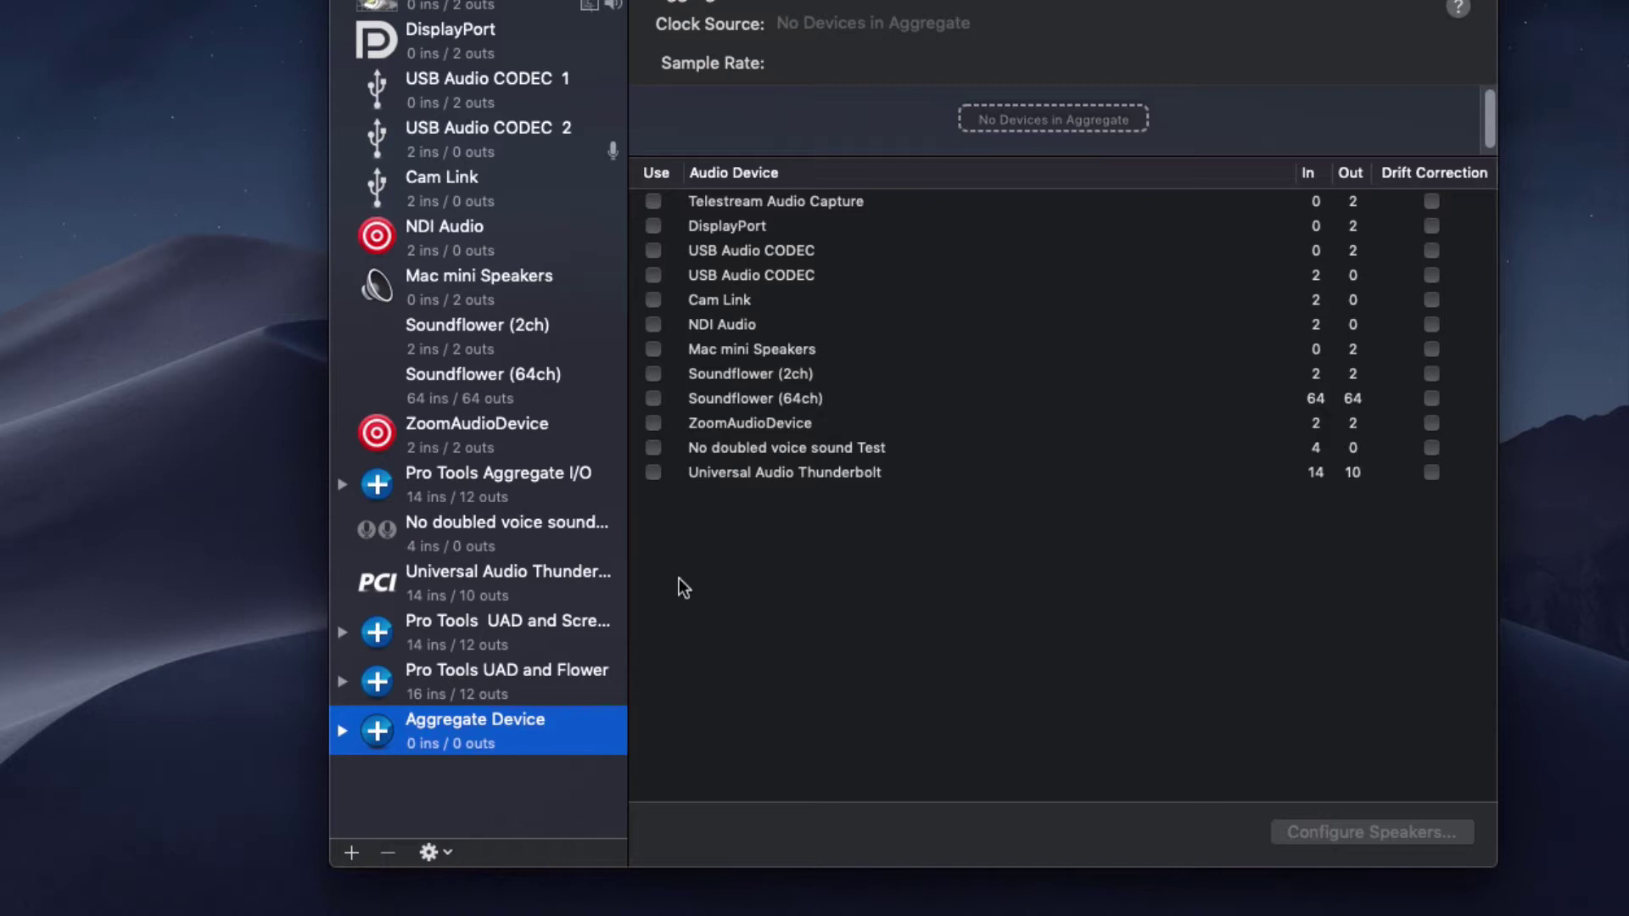
click(653, 251)
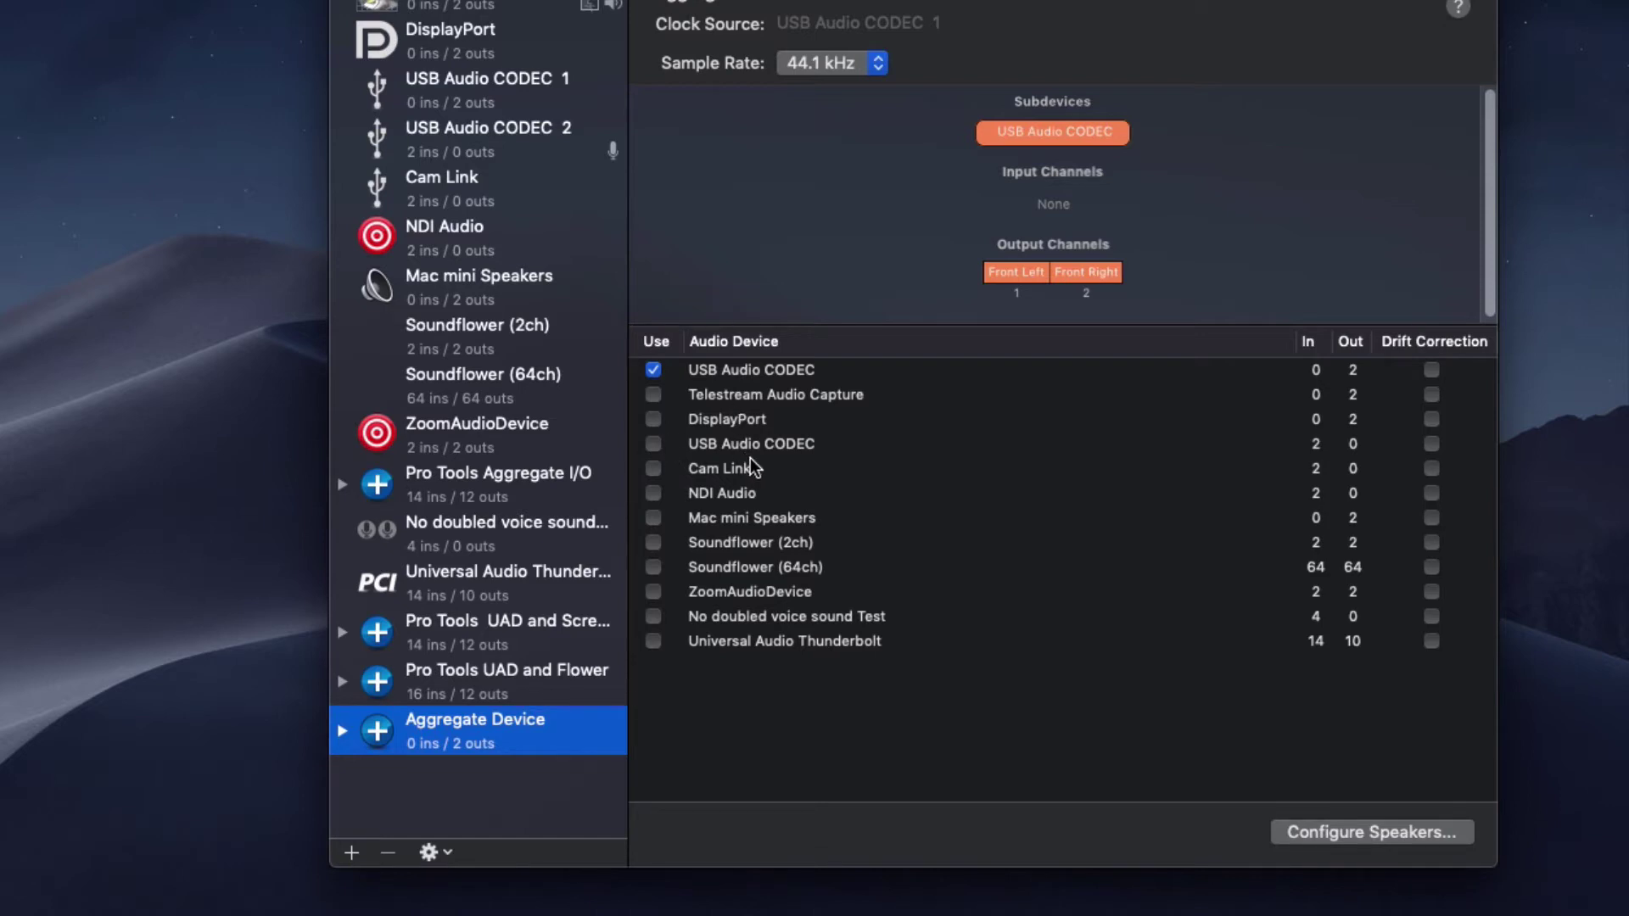
click(659, 443)
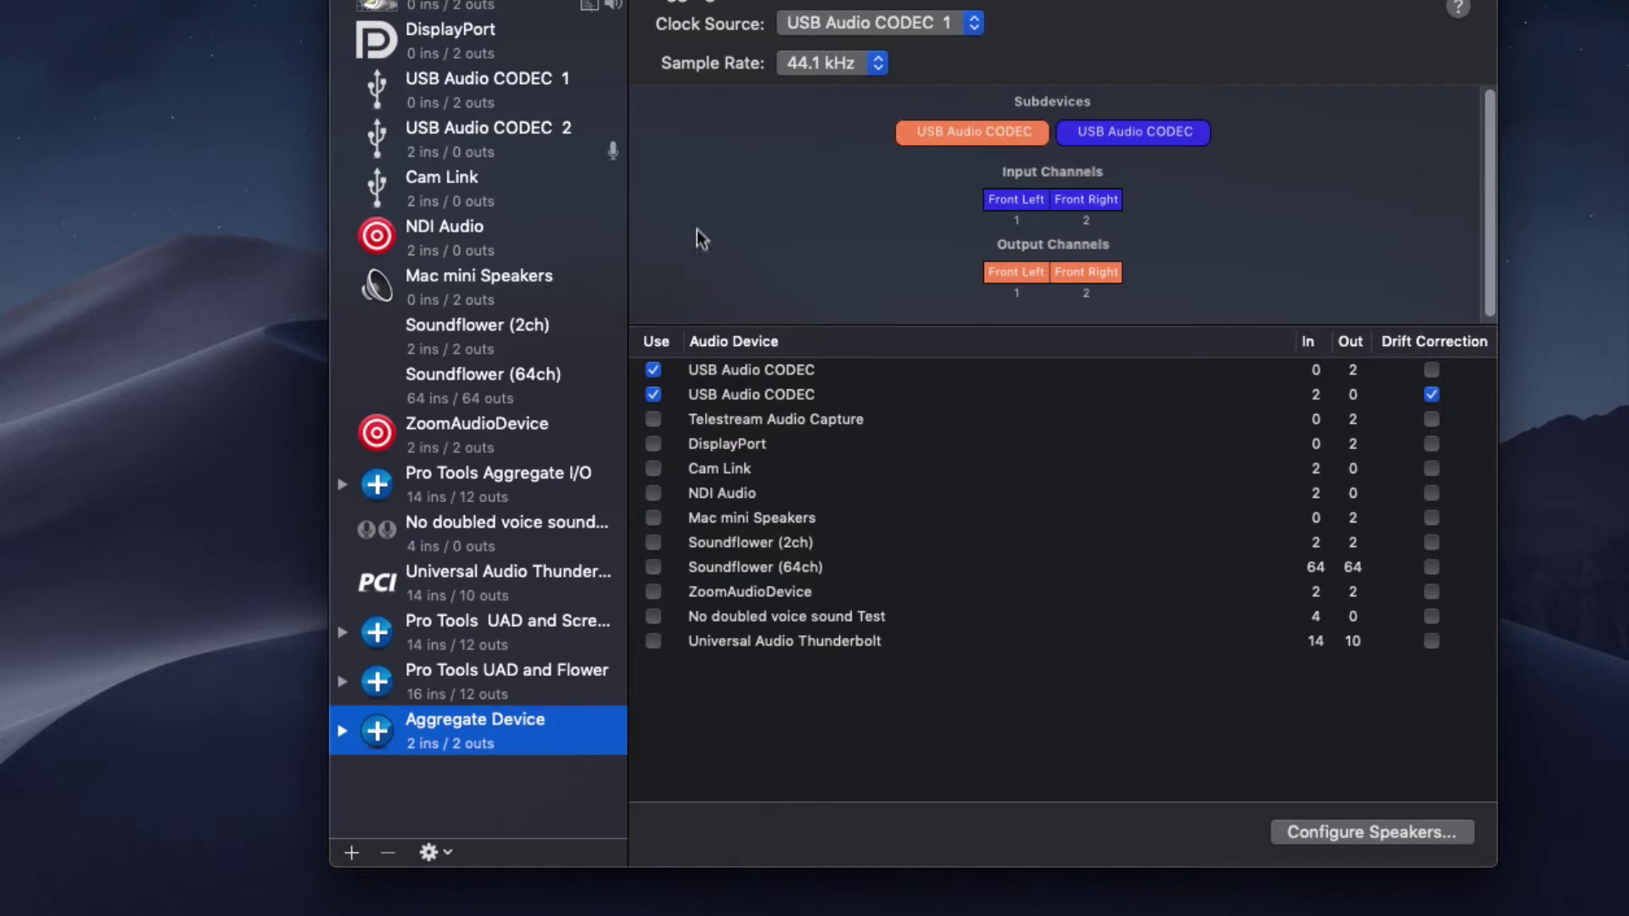
click(849, 64)
click(887, 70)
click(904, 28)
click(1003, 8)
Rename the aggregate device to UM and quit Audio MIDI Setup
double_click(510, 743)
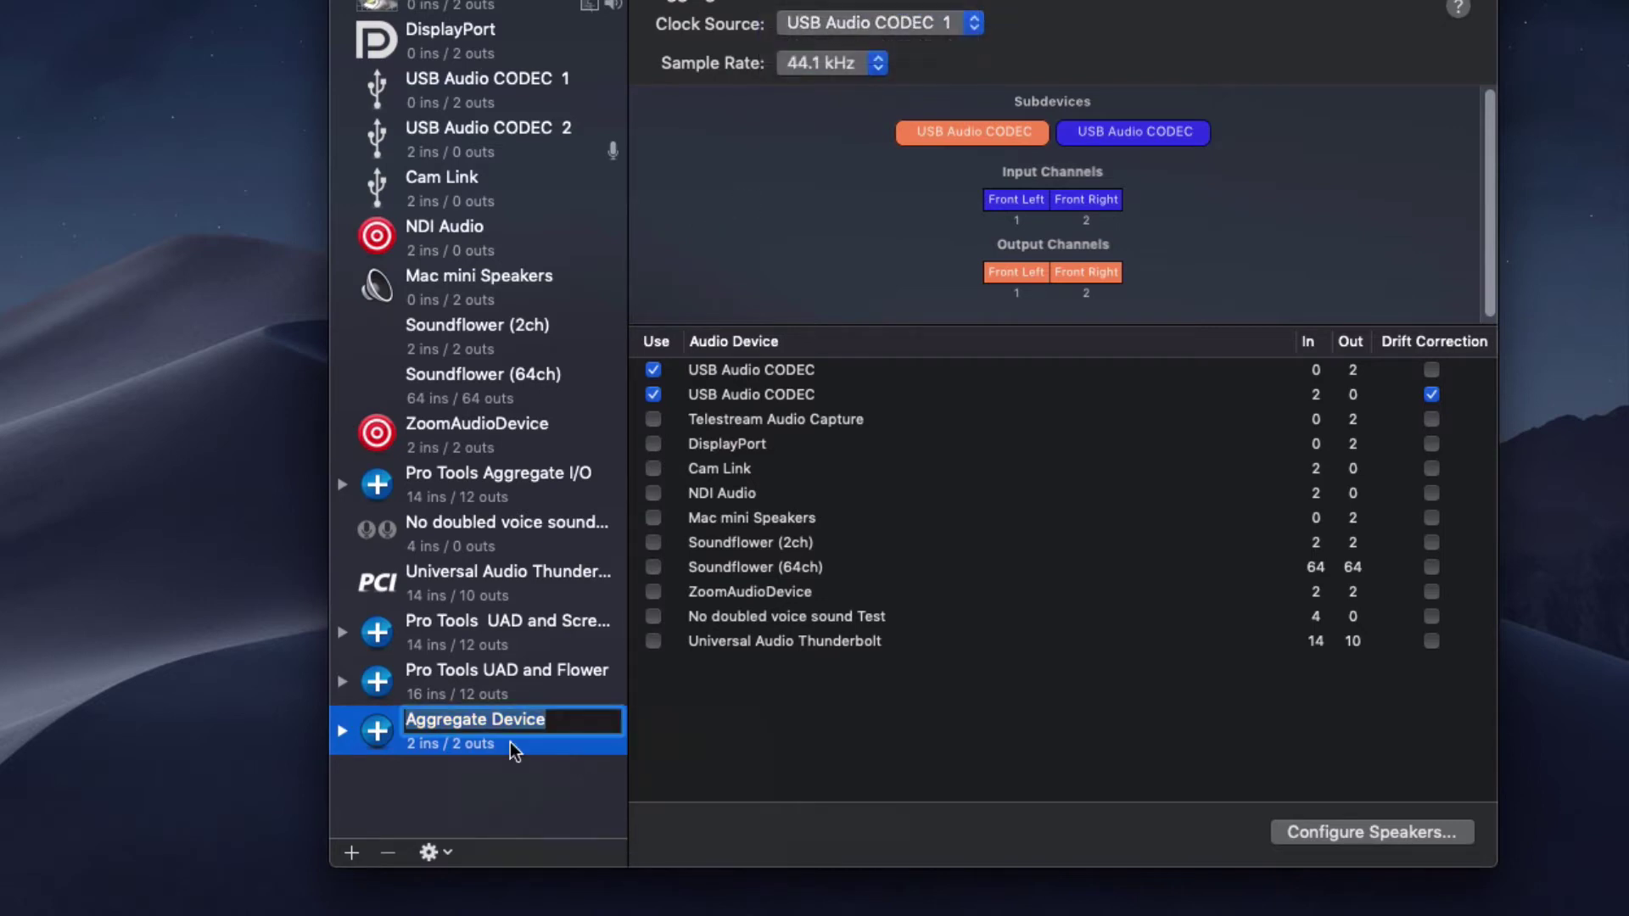
text(UM)
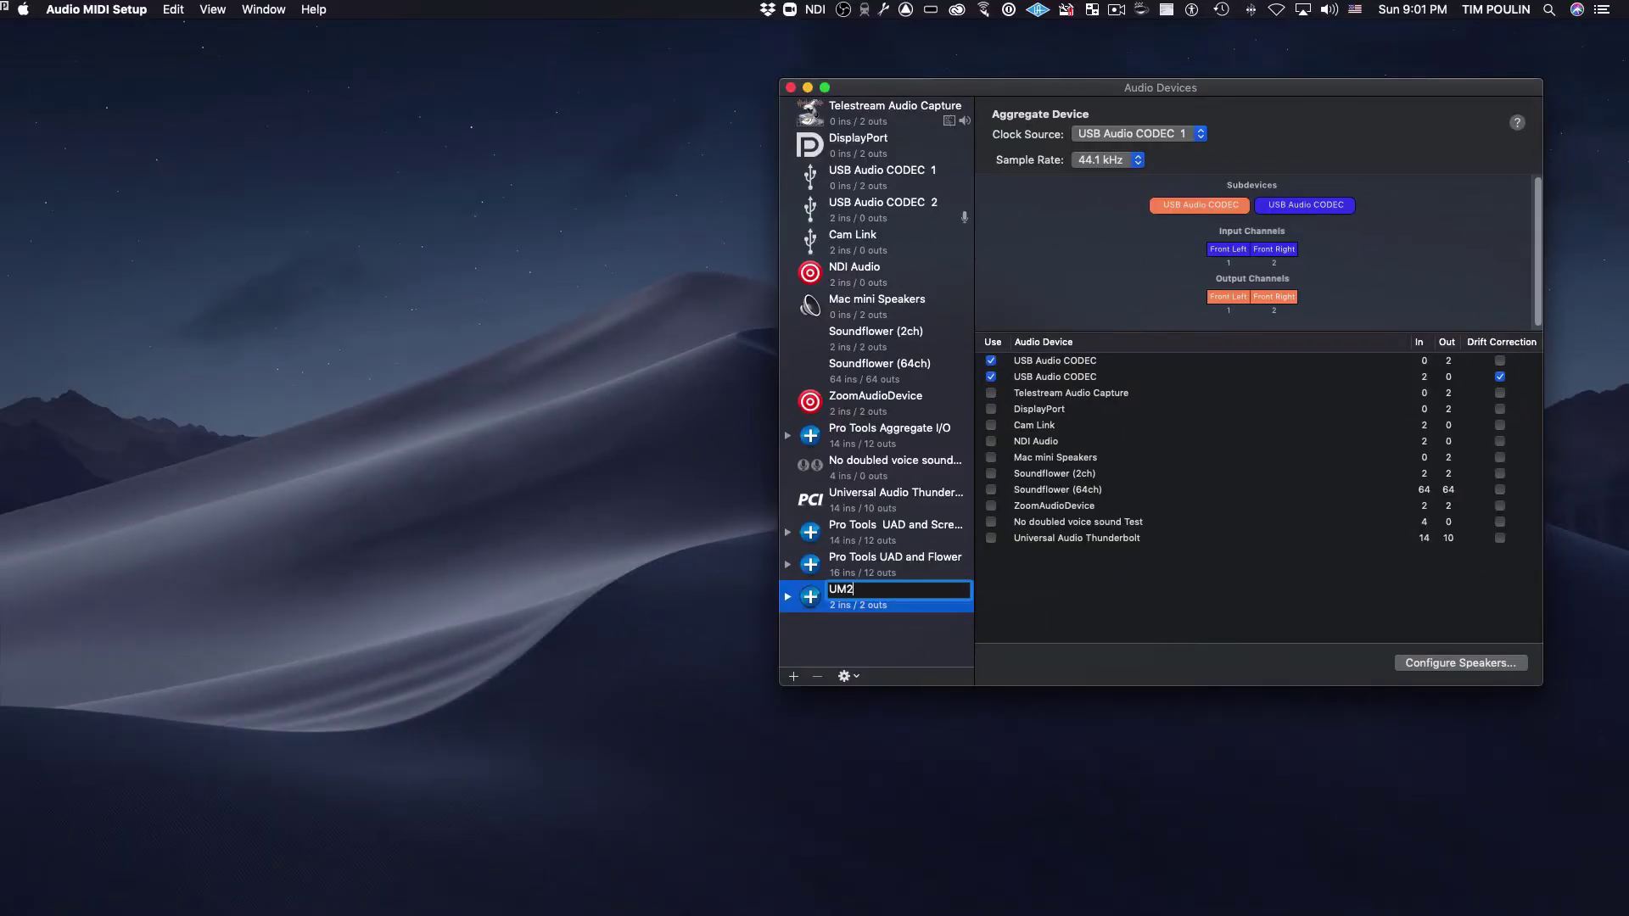
key(Return)
key(super+q)
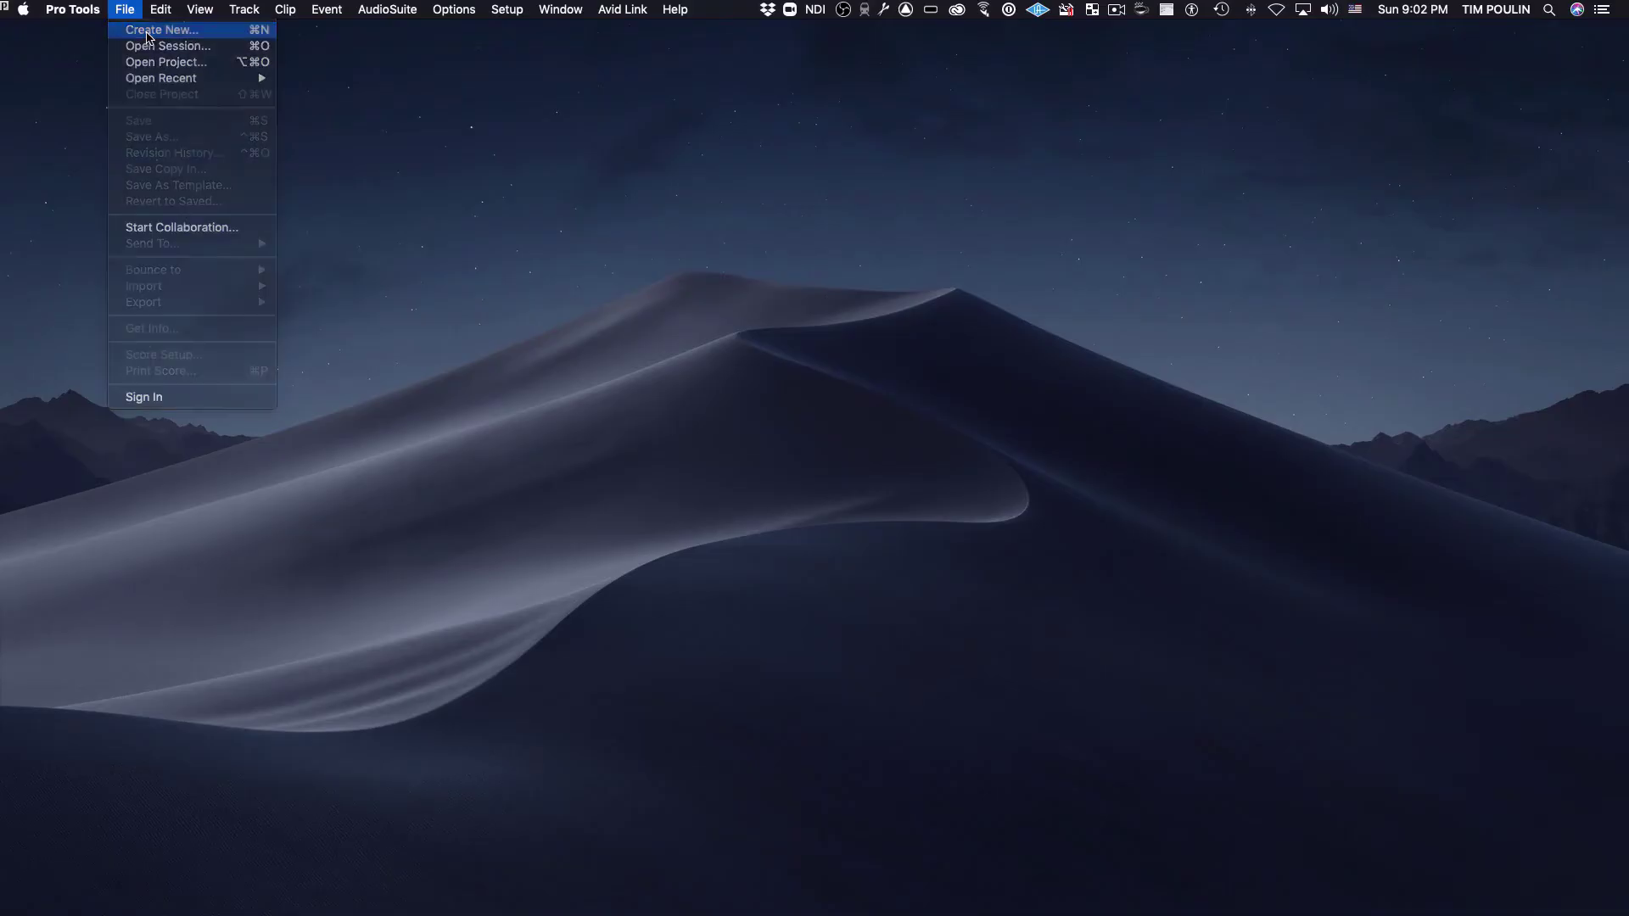
Create a new session named Test UM22 with Stereo Mix I/O at 44.1 kHz
click(148, 31)
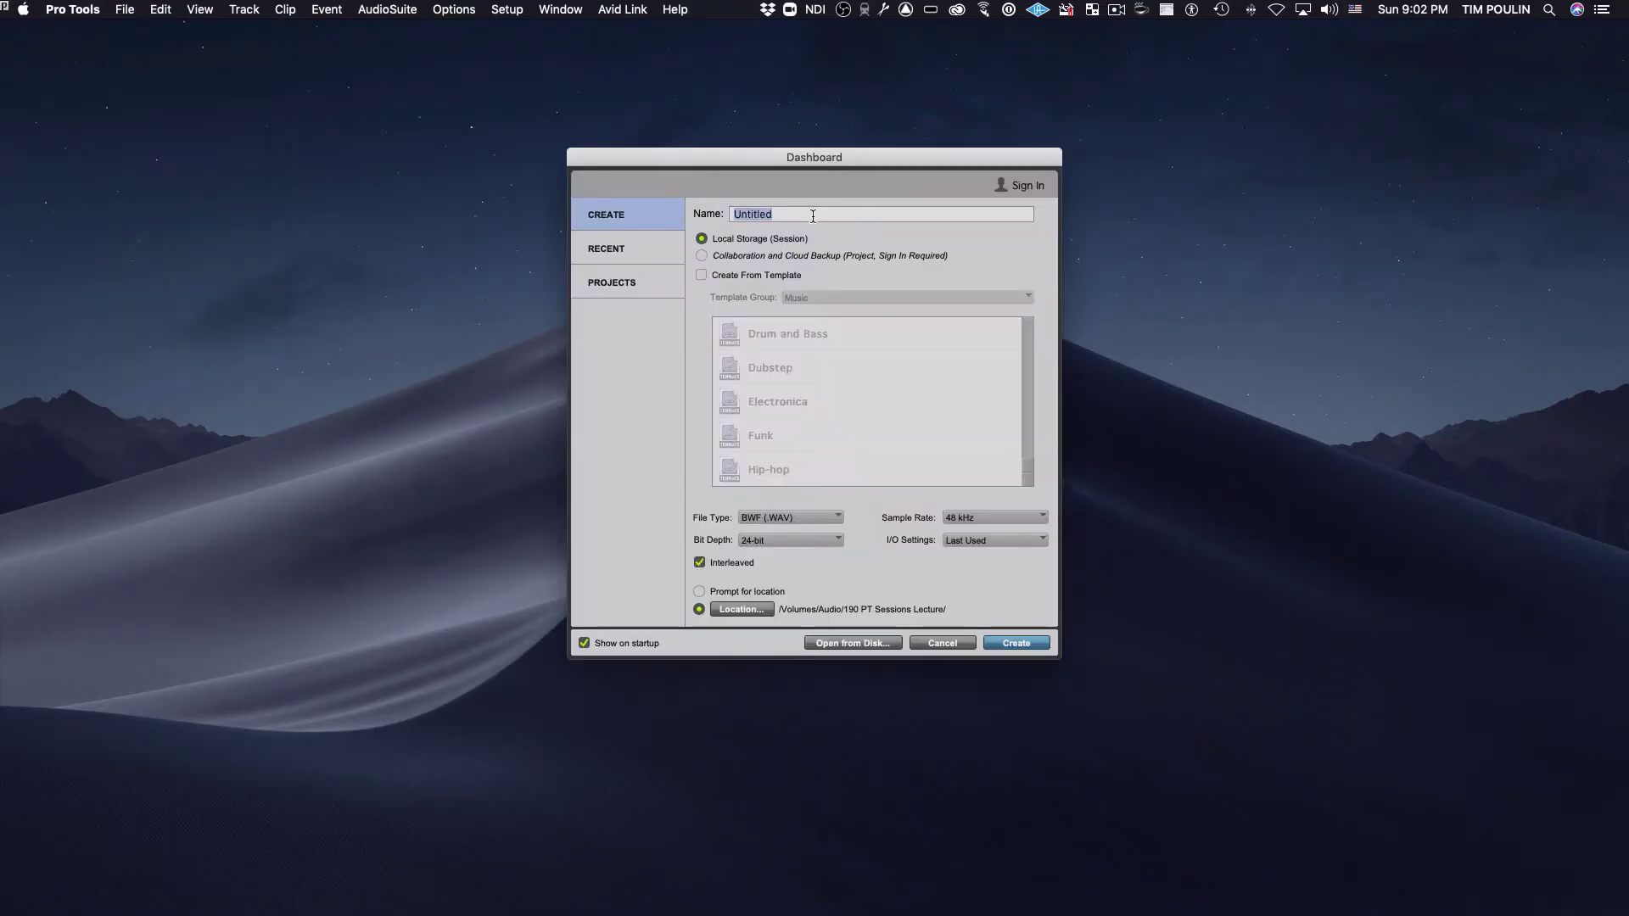
text(Test UM2)
click(987, 541)
click(984, 556)
click(975, 519)
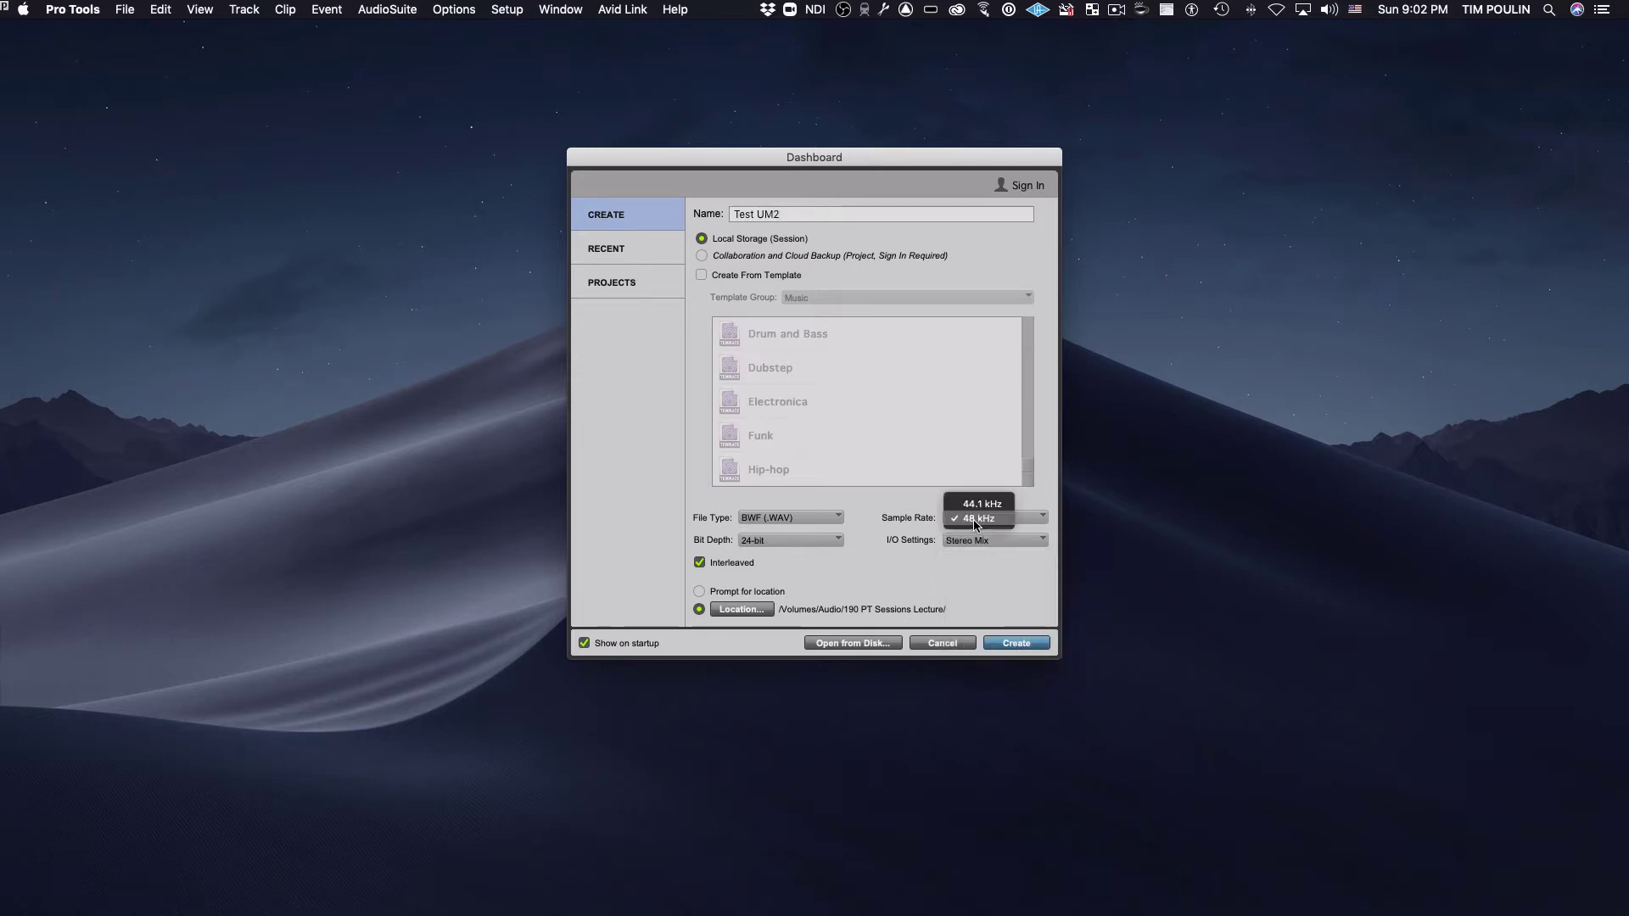
click(977, 507)
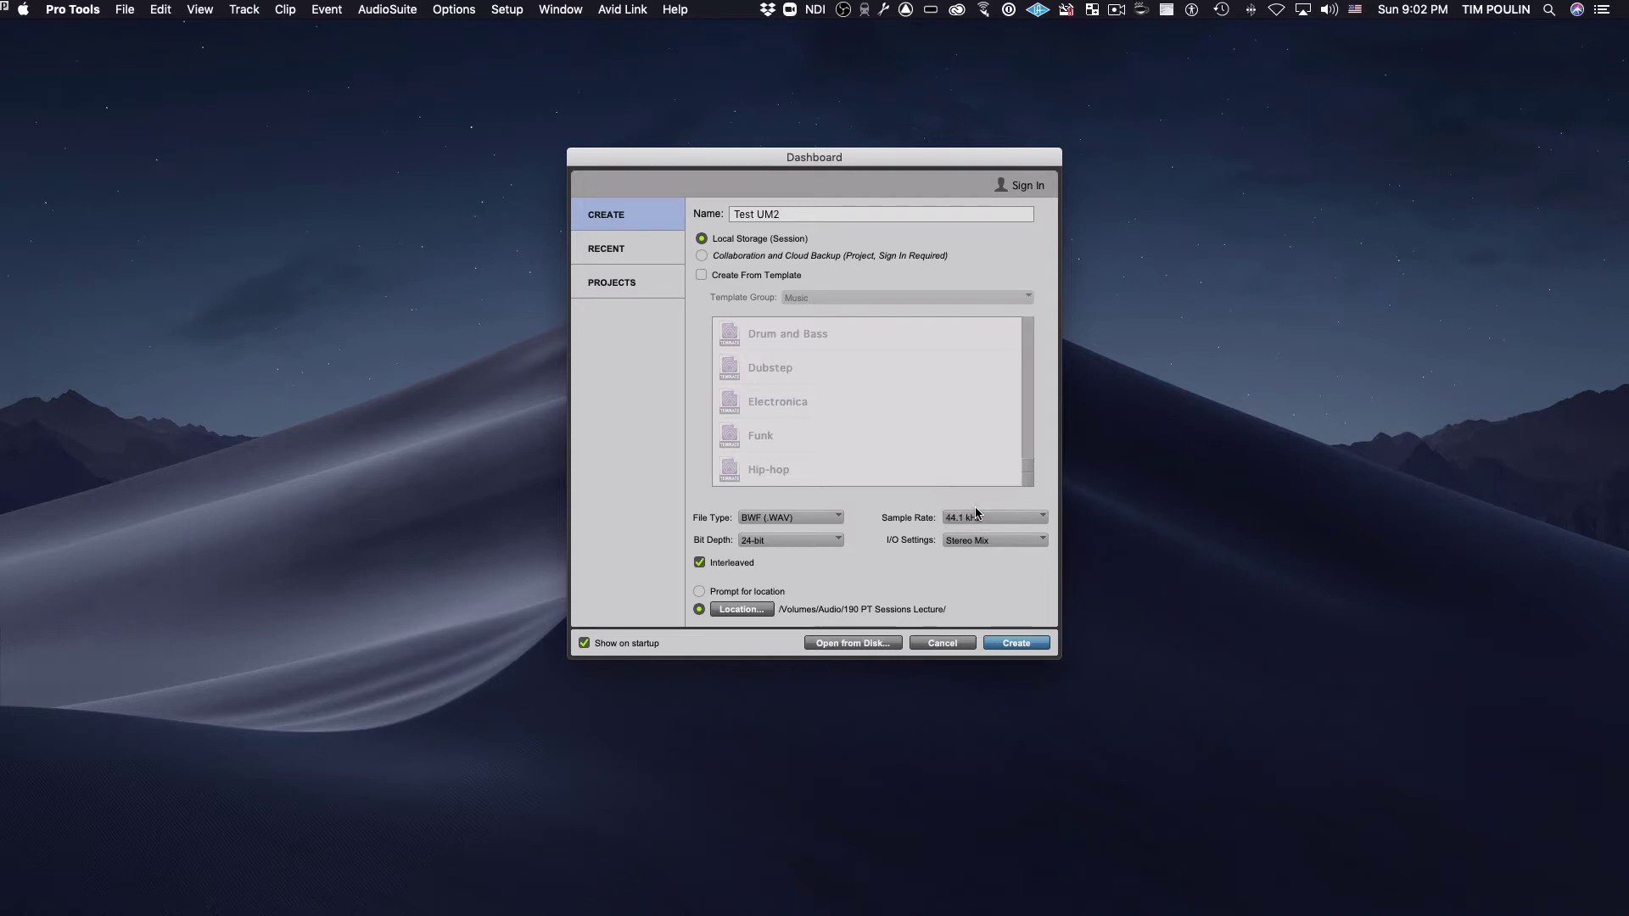
text(2)
click(1010, 644)
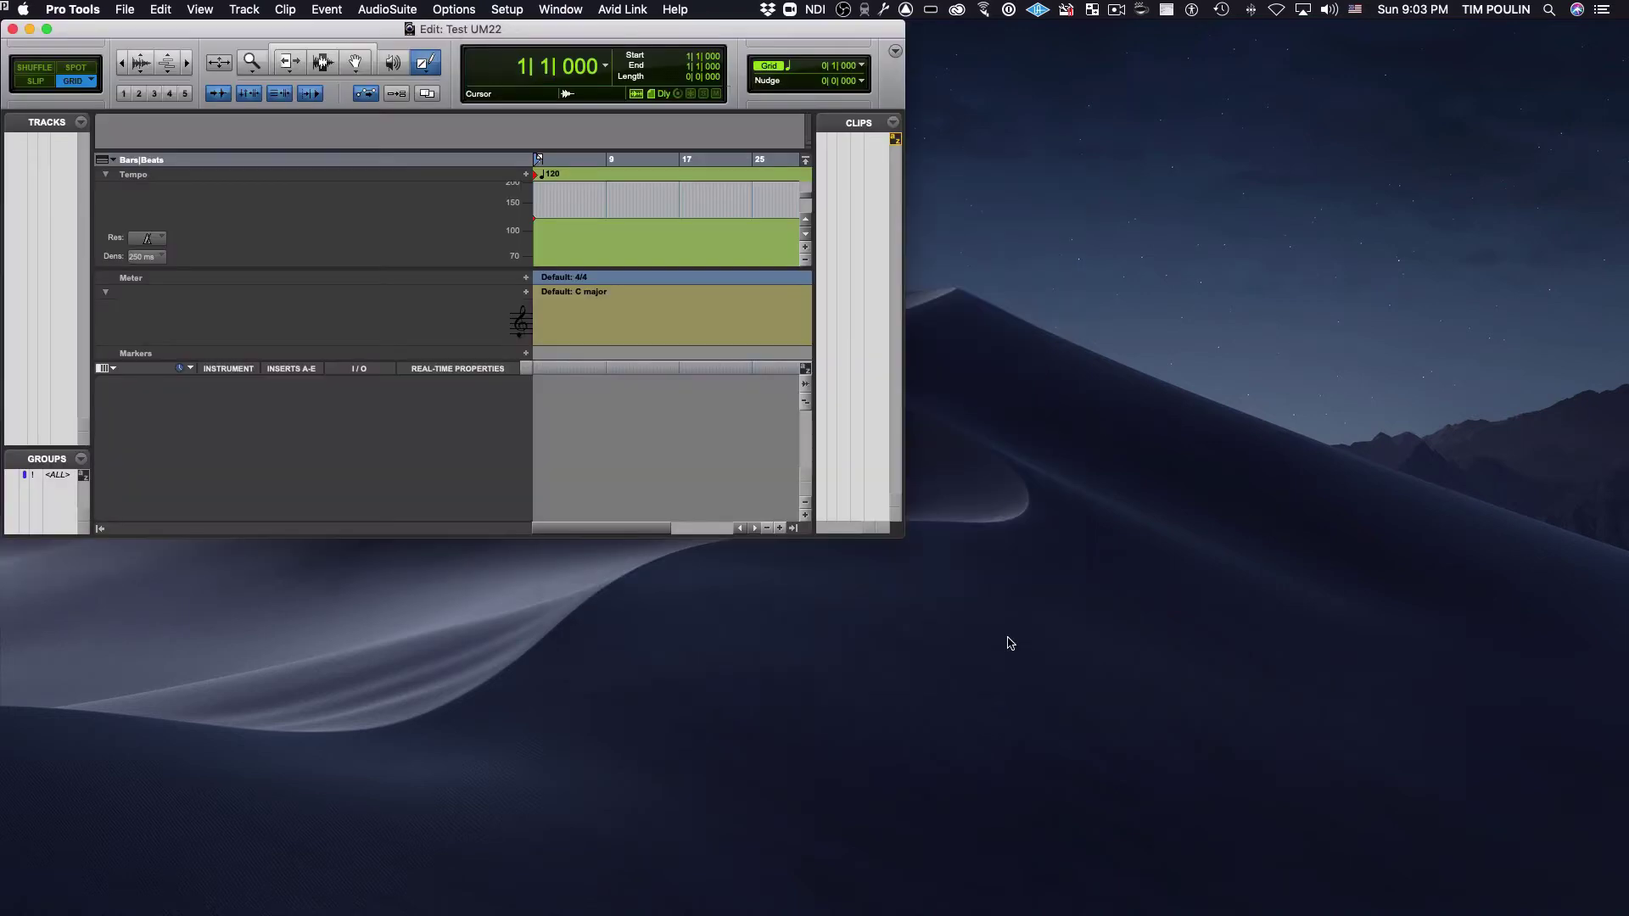
Add one mono audio track and confirm the UM2 in Hardware setup
key(super+shift+n)
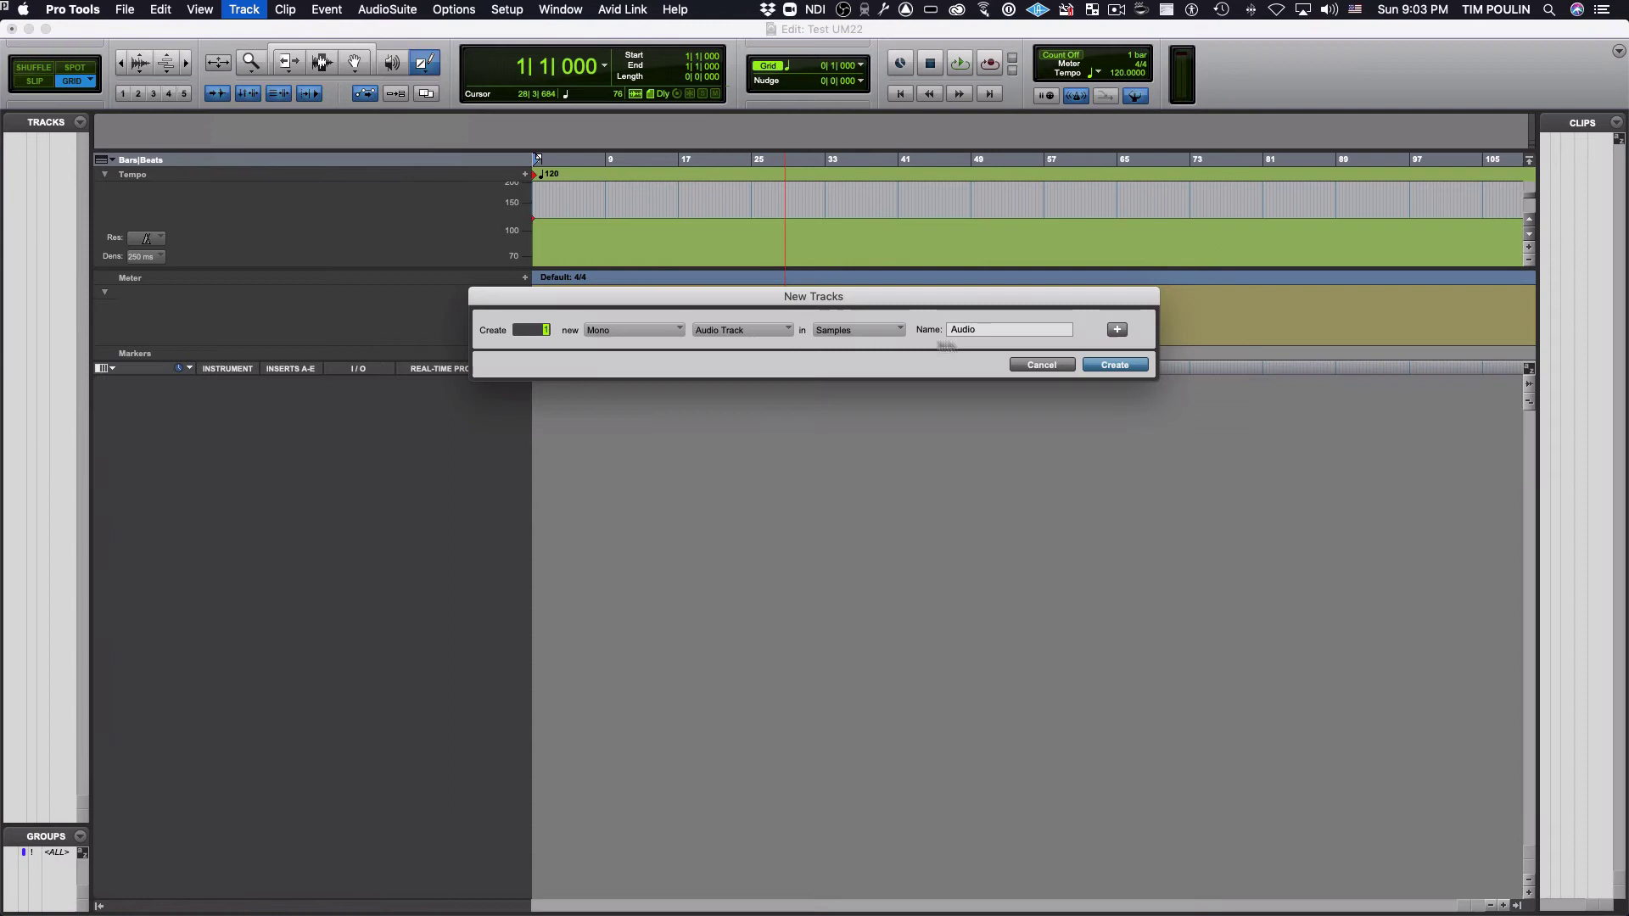
click(1096, 367)
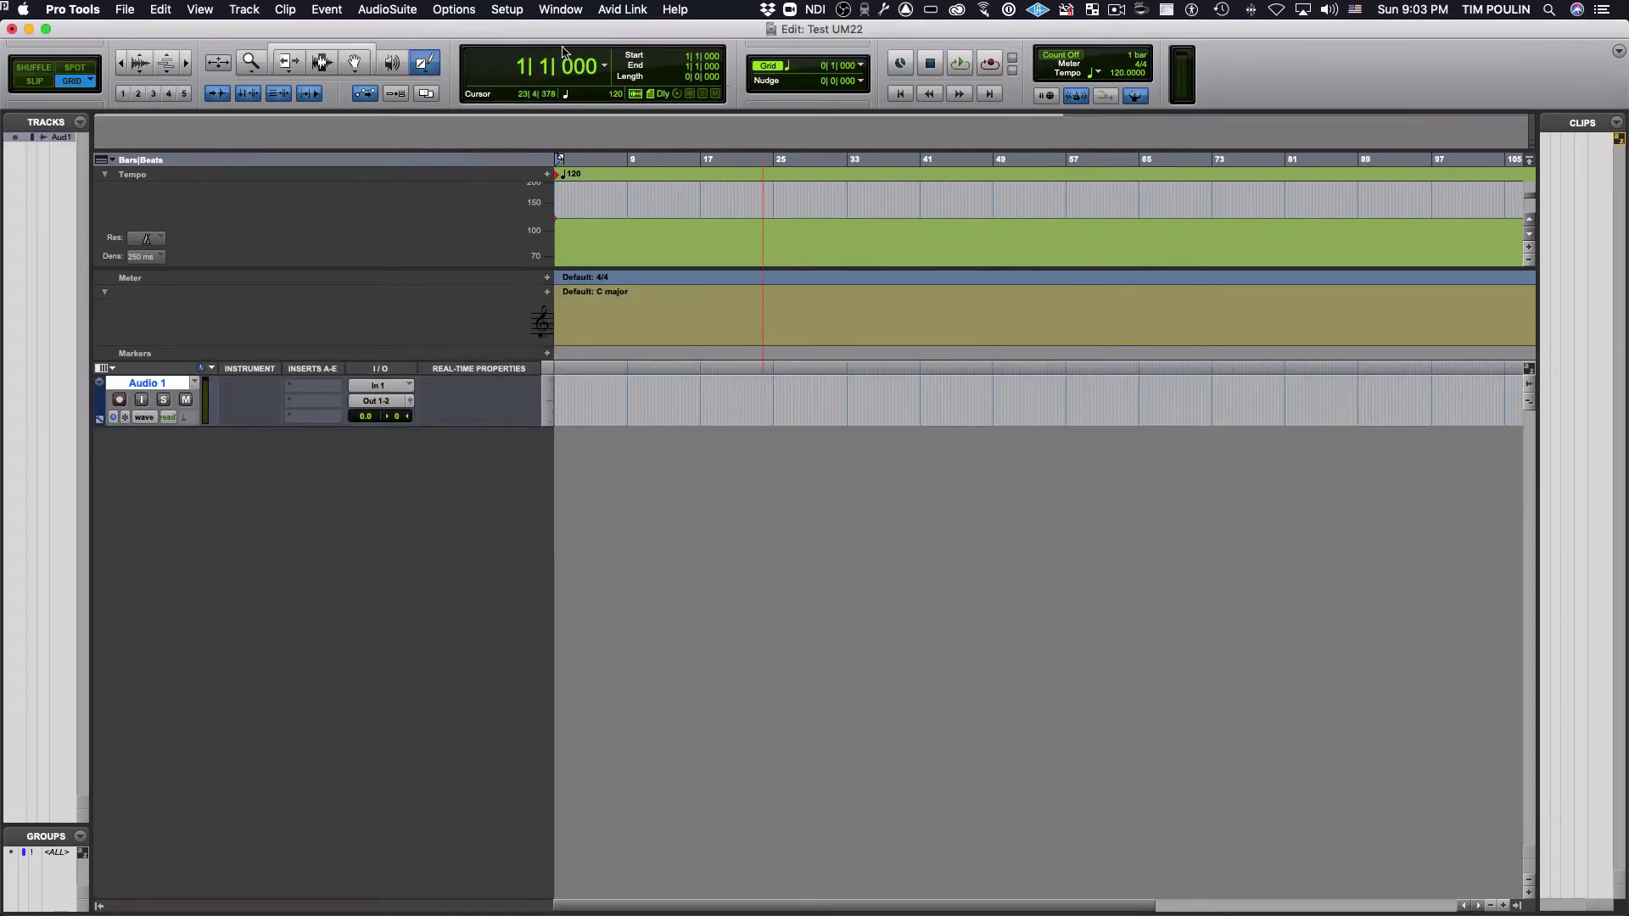
click(507, 10)
click(521, 30)
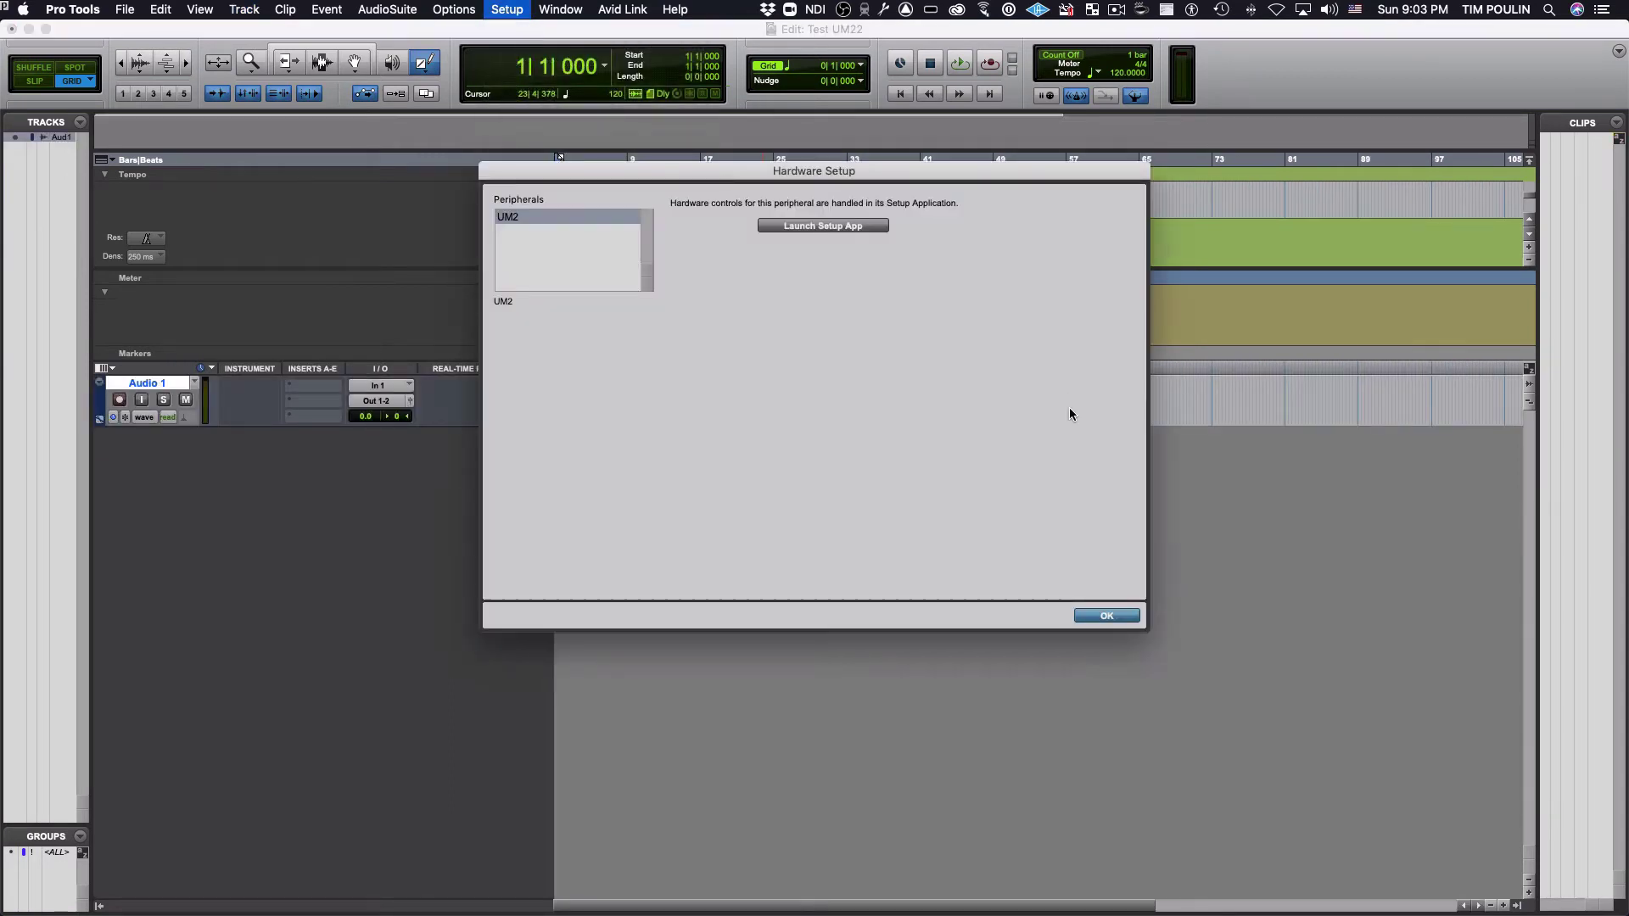
click(1103, 617)
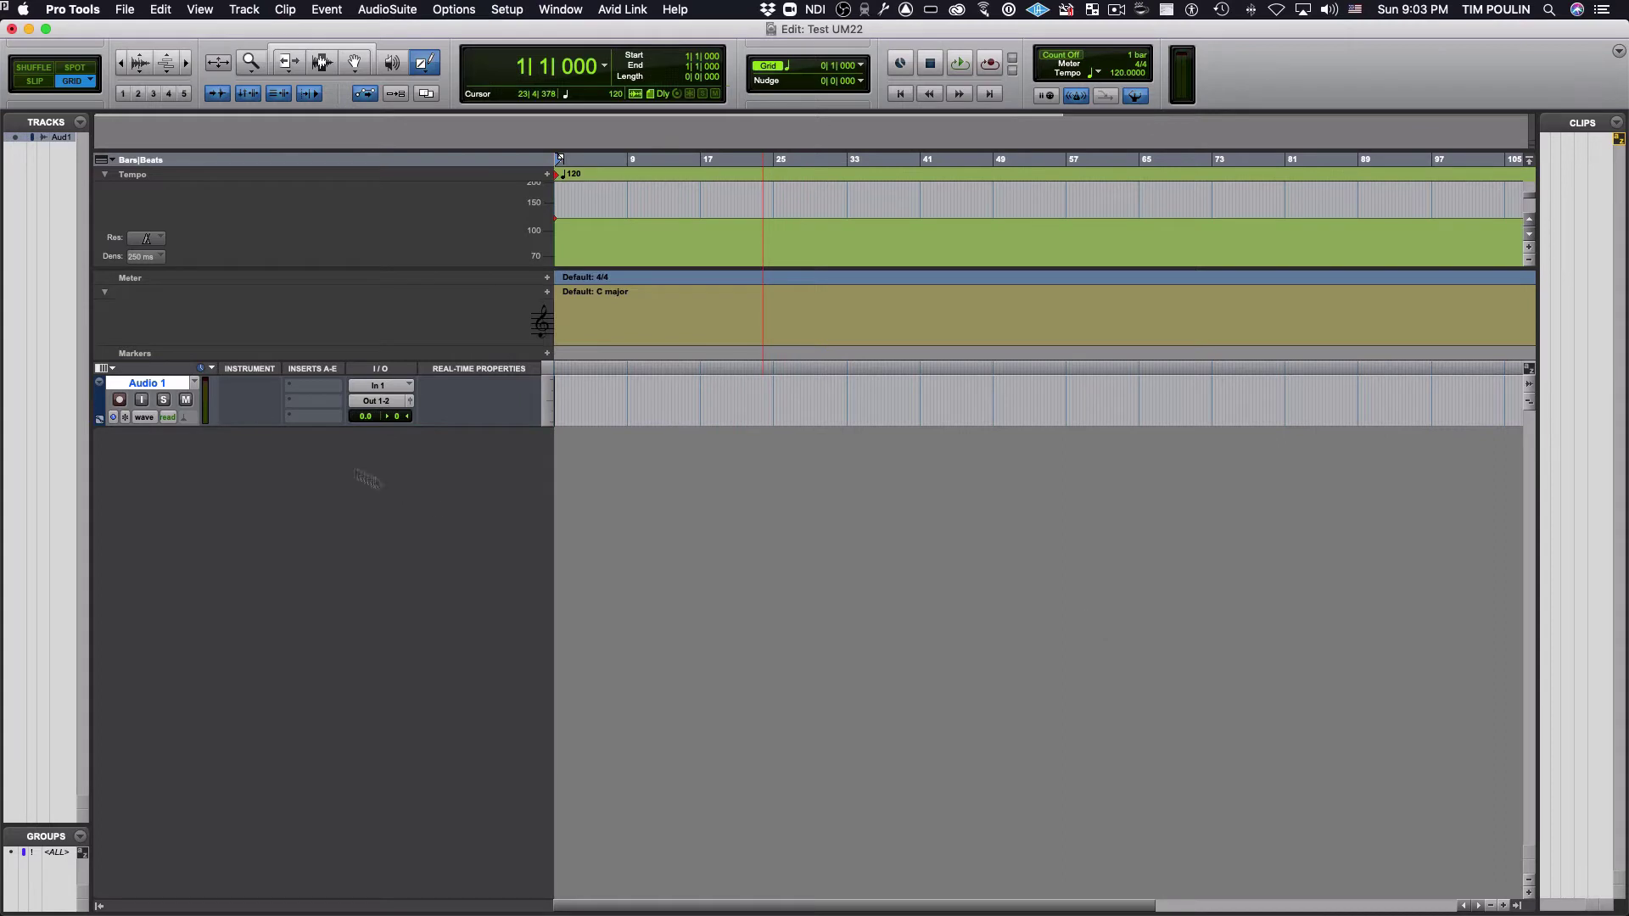
Record-enable Audio 1, record a short test clip, and stop, enlarging the track
click(120, 400)
click(991, 65)
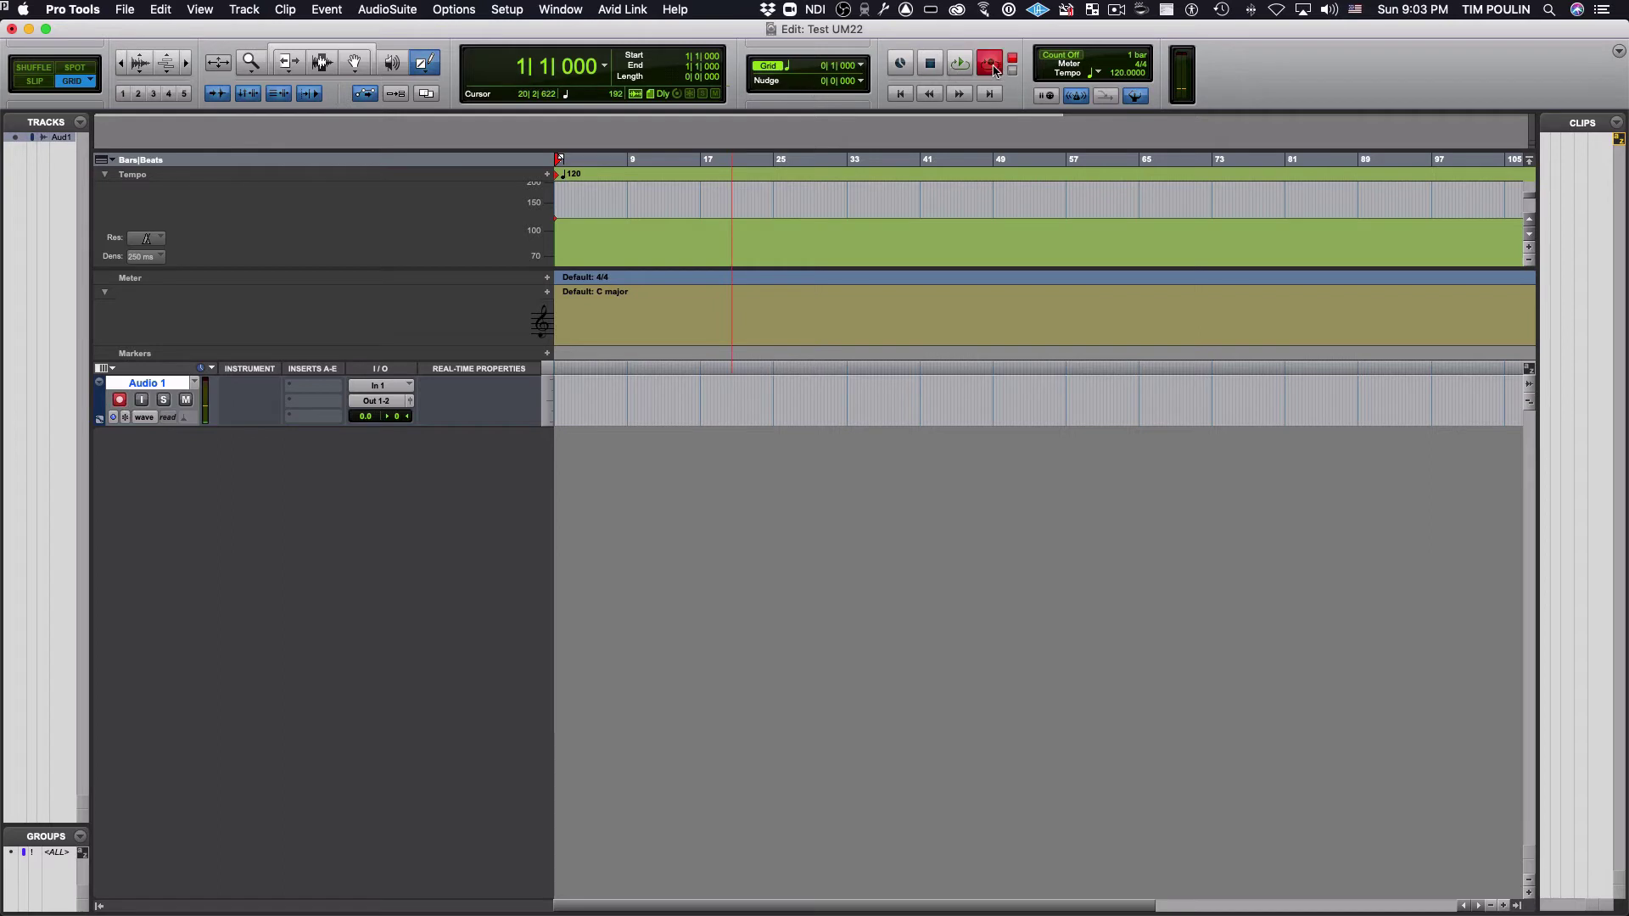
key(space)
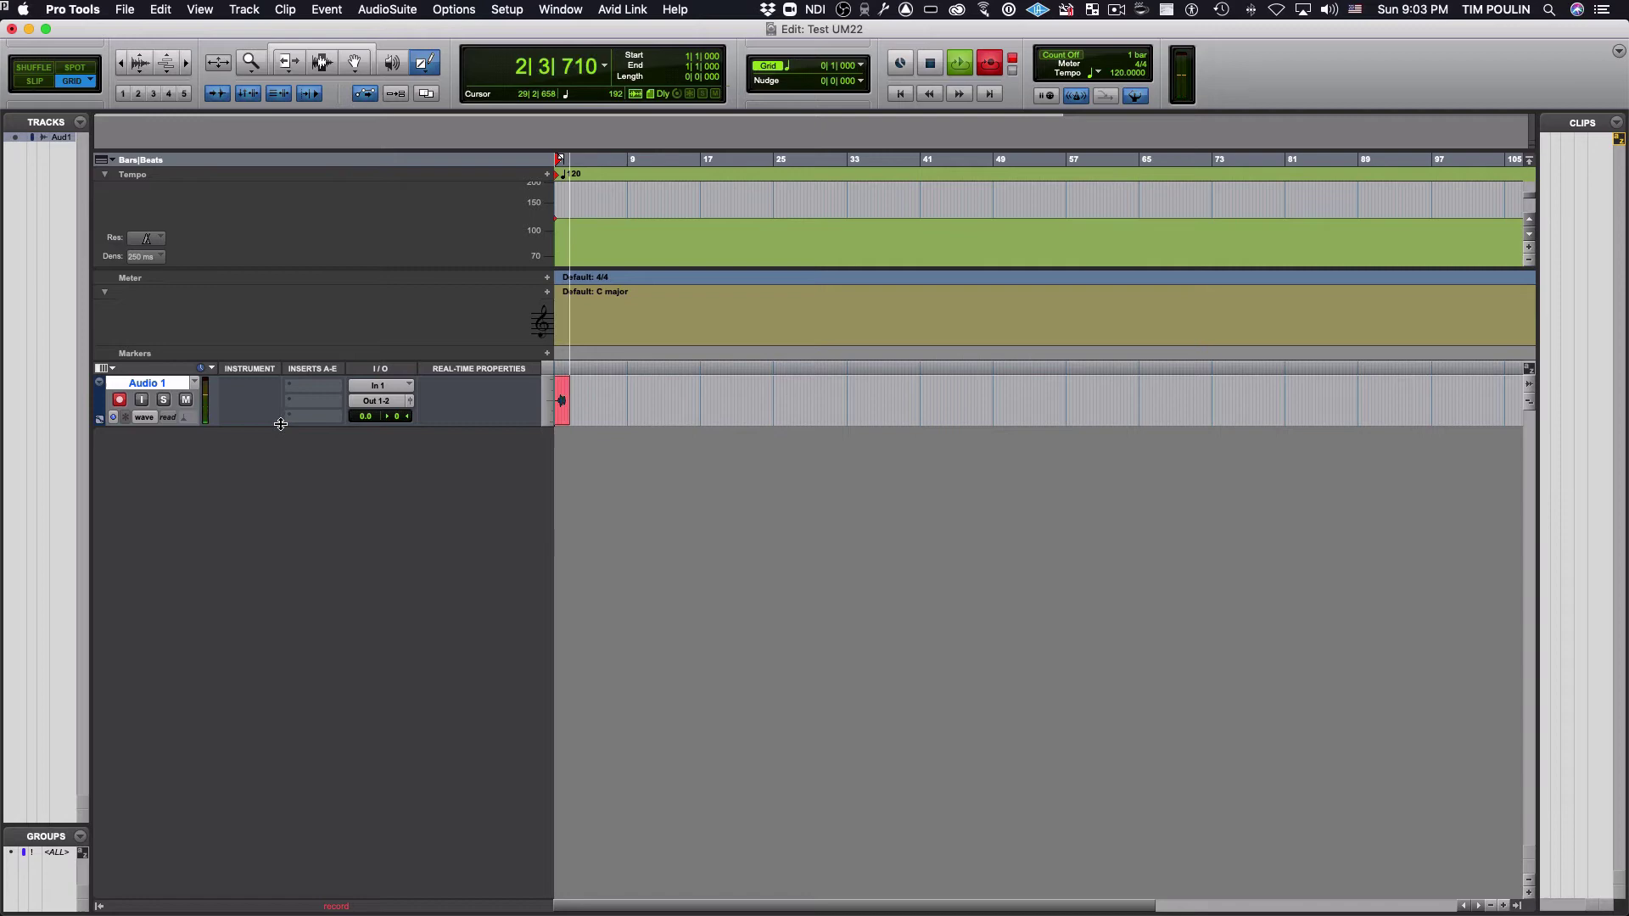
drag(281, 424, 283, 474)
click(928, 65)
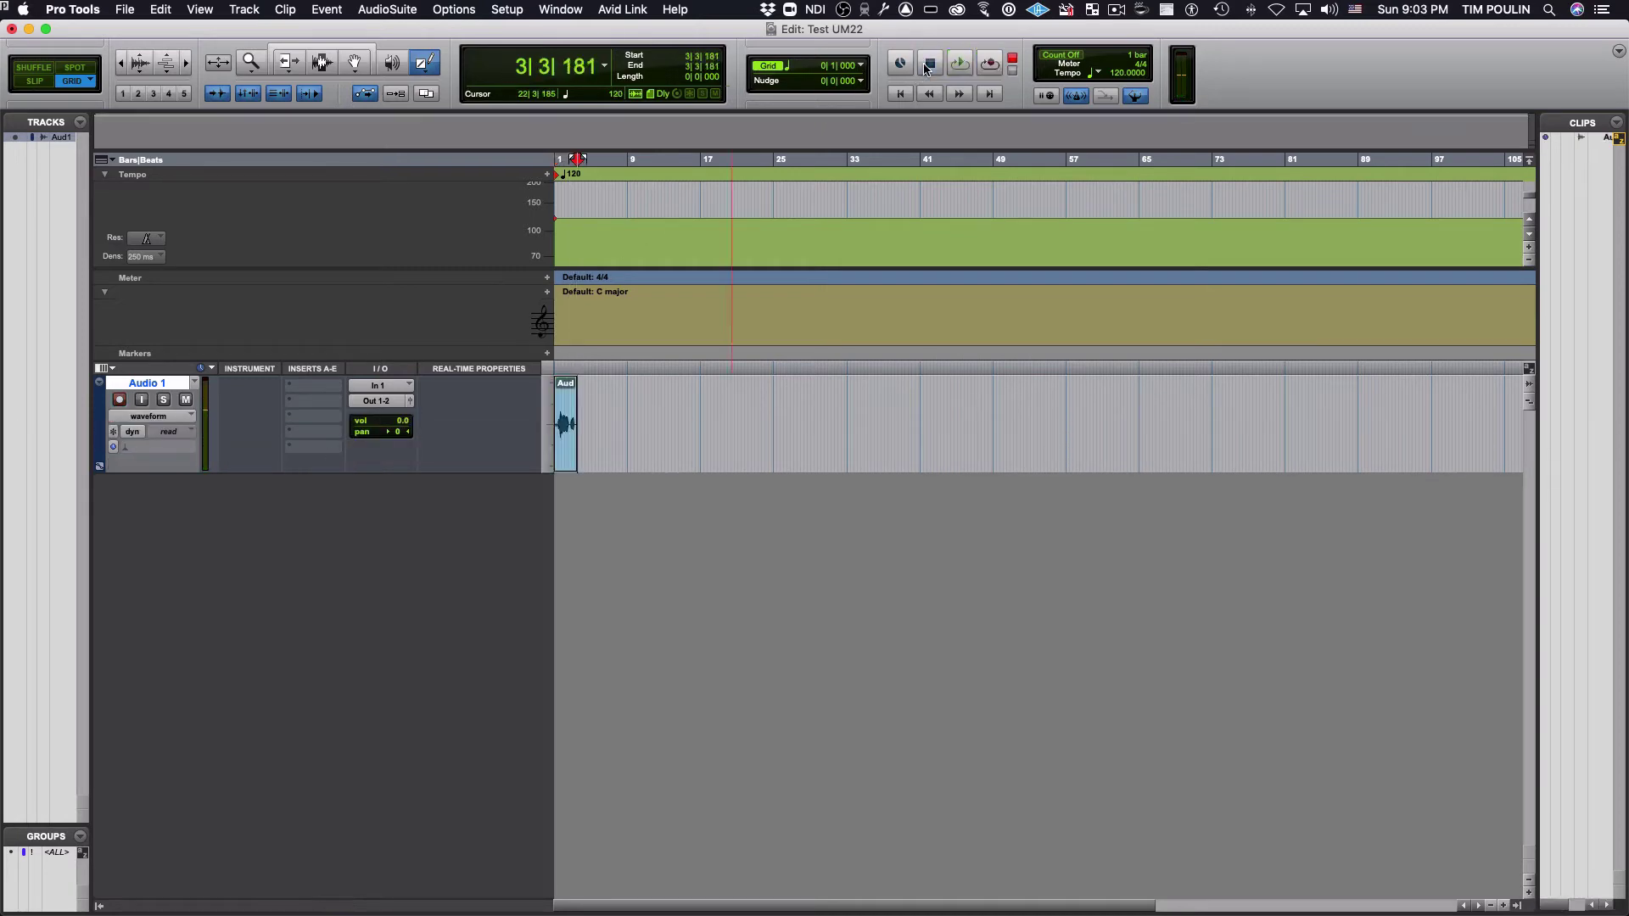
click(580, 12)
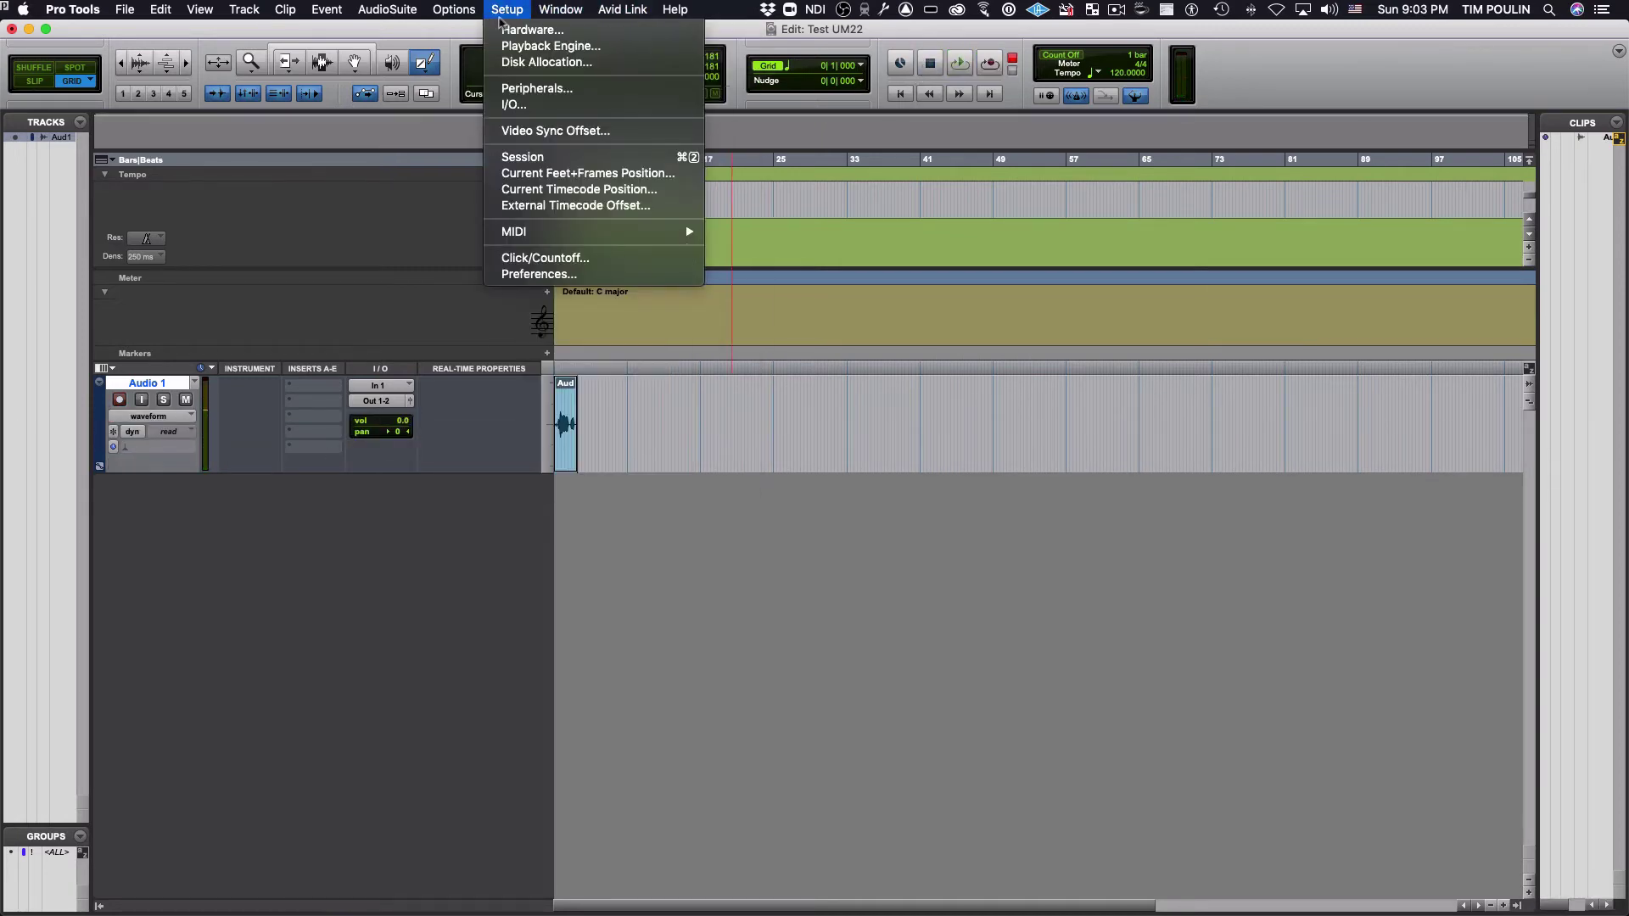
Set the UM2 playback engine's hardware buffer size to 128 samples and confirm
click(512, 47)
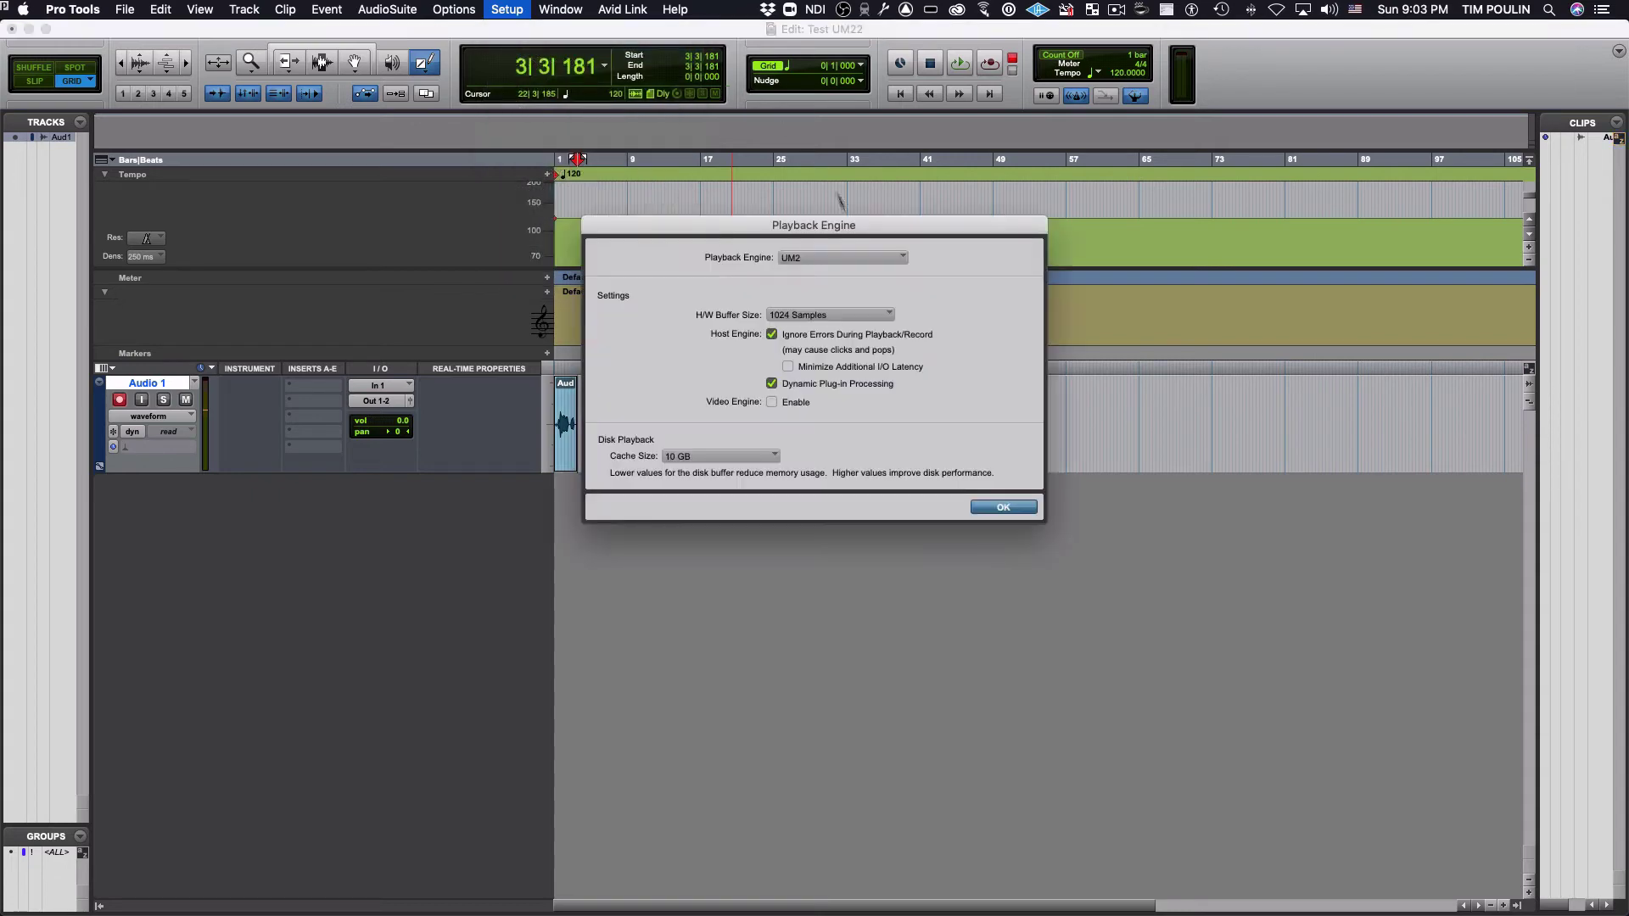
click(834, 316)
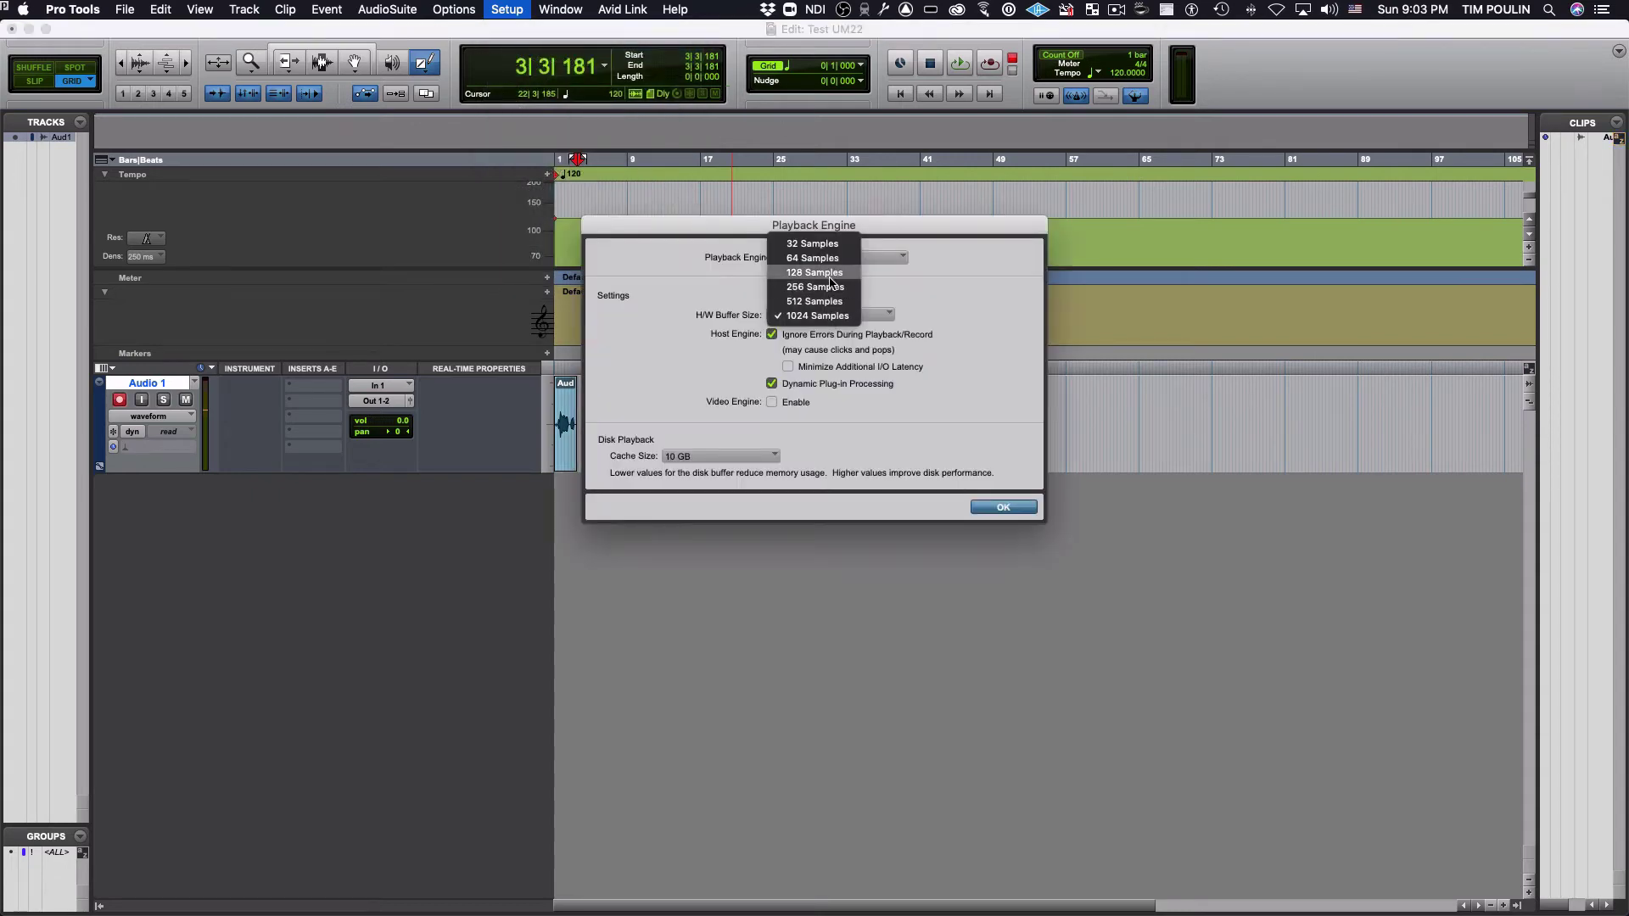
click(829, 275)
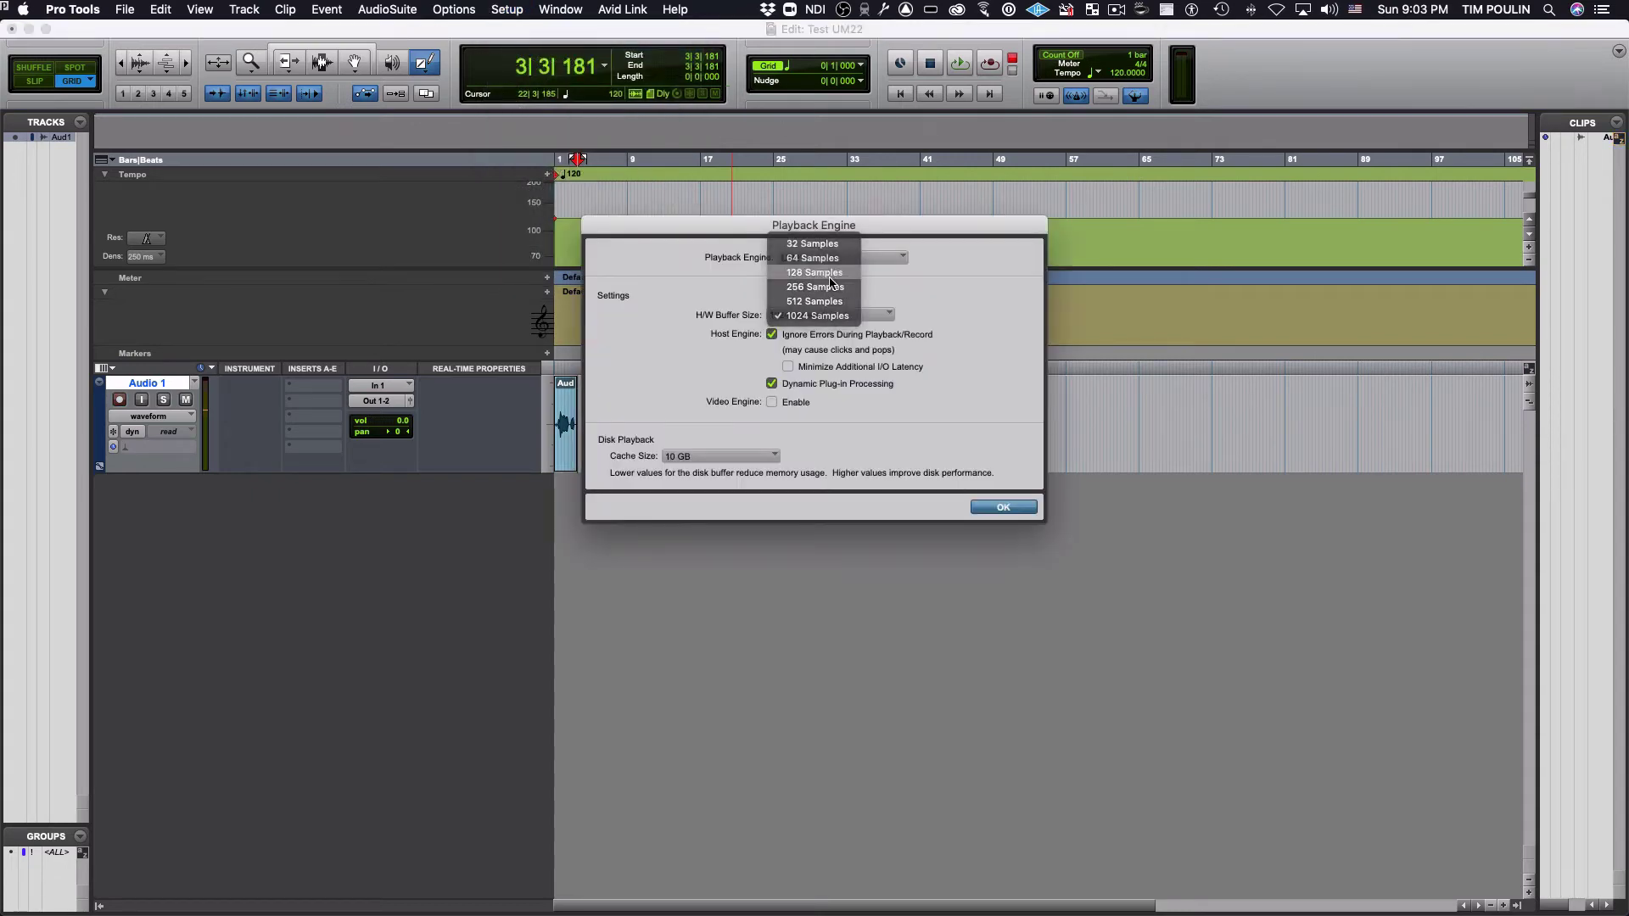
click(1010, 507)
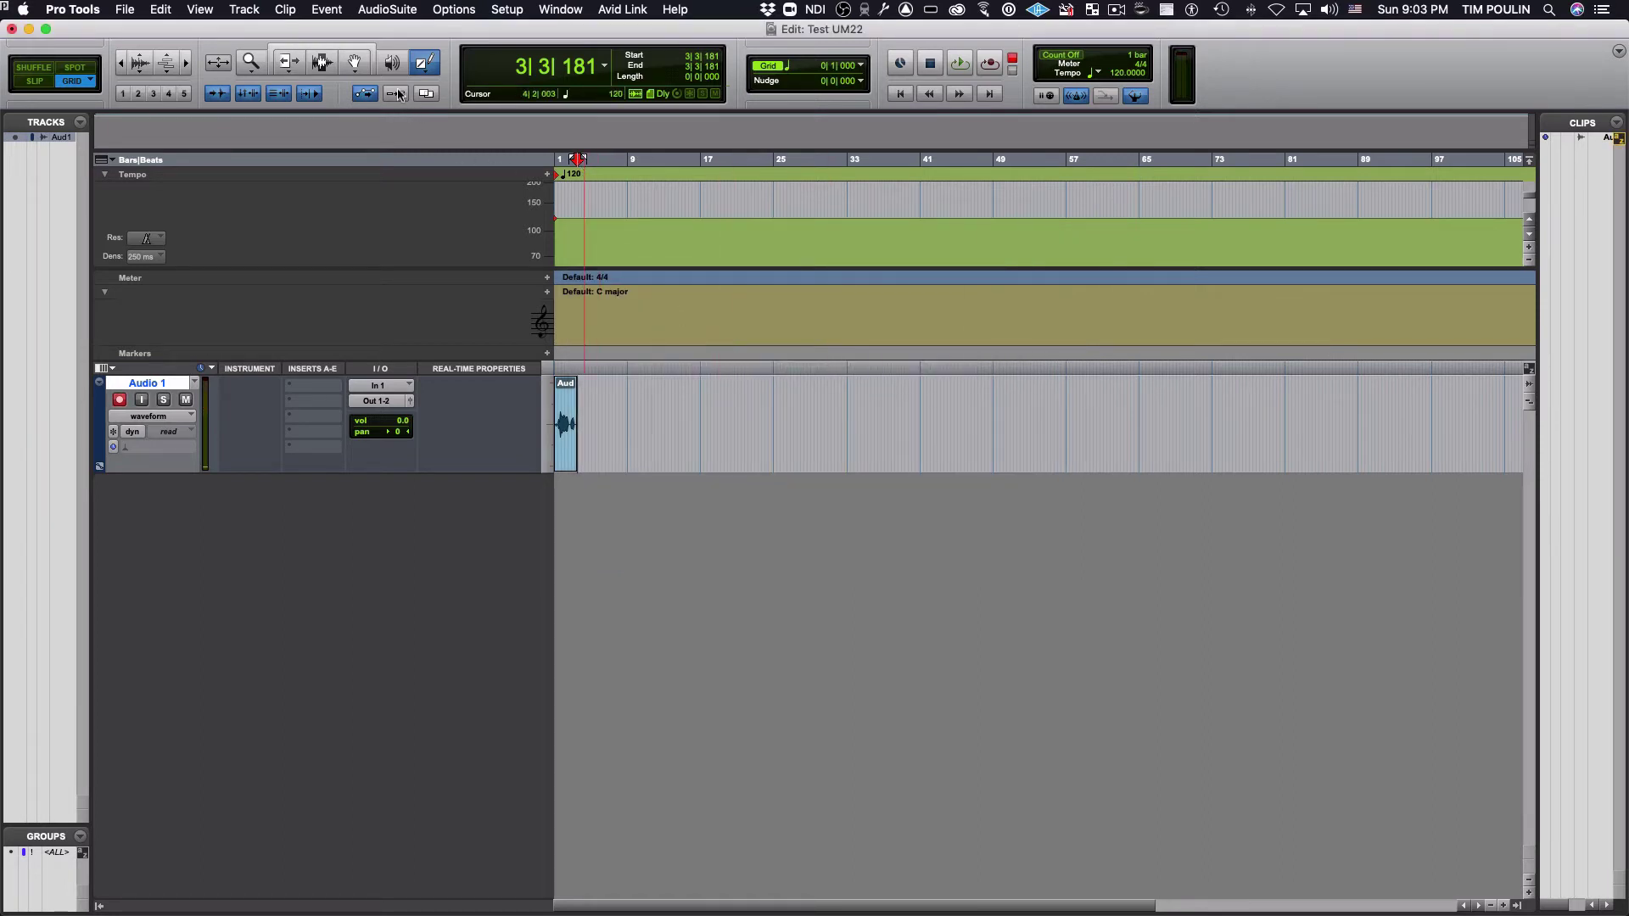
Create one new stereo instrument track, Inst 1
click(259, 27)
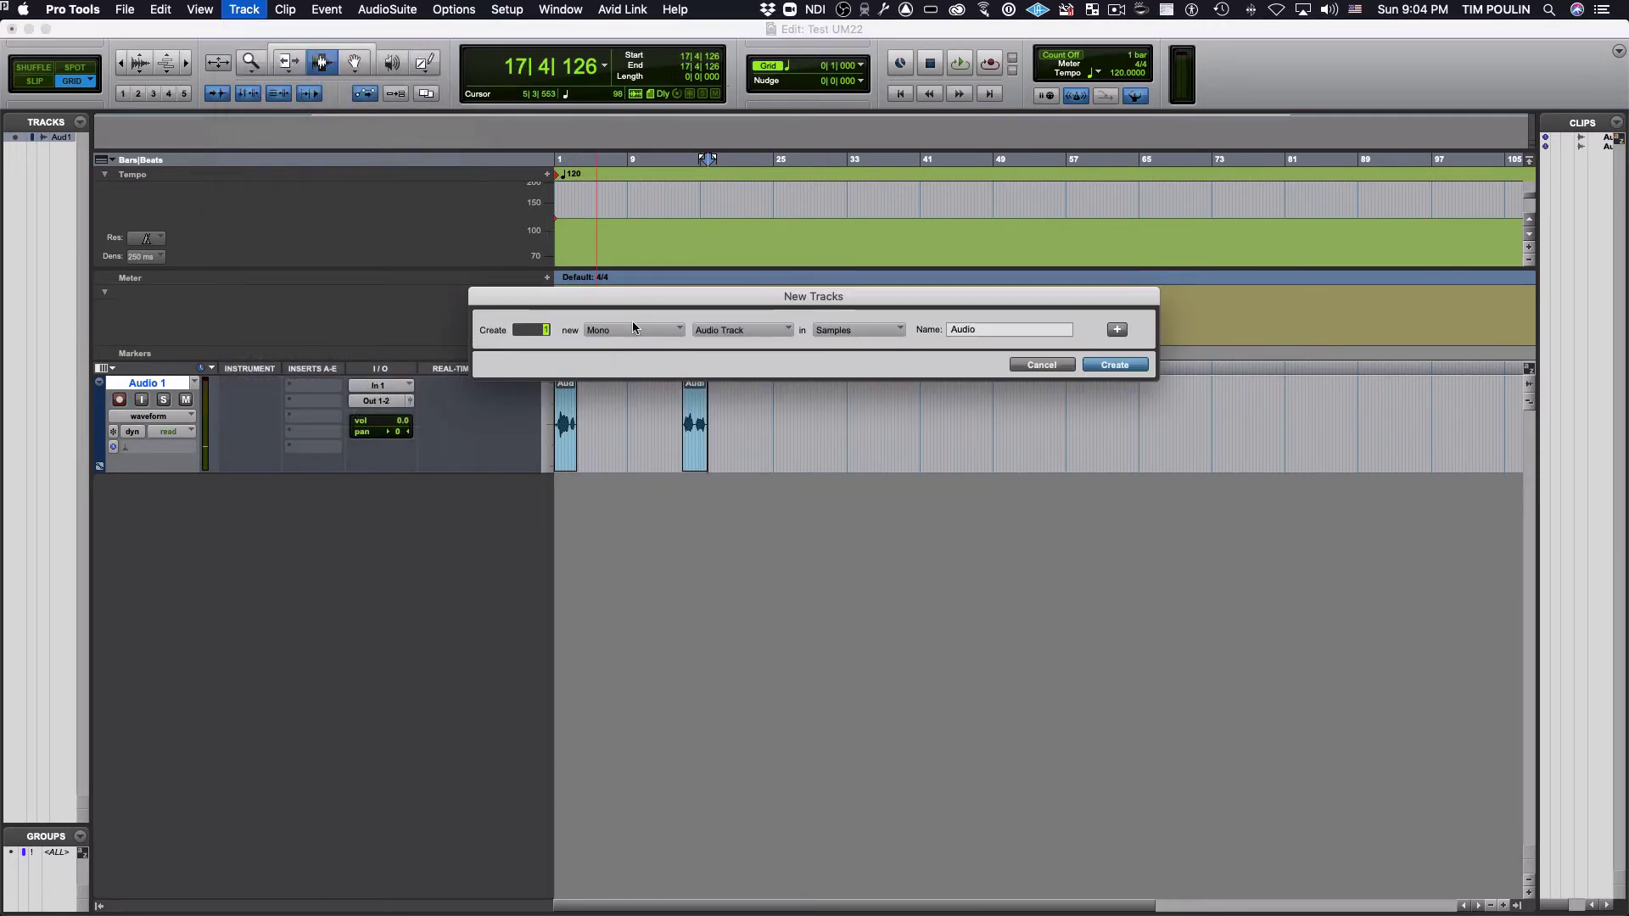
click(633, 328)
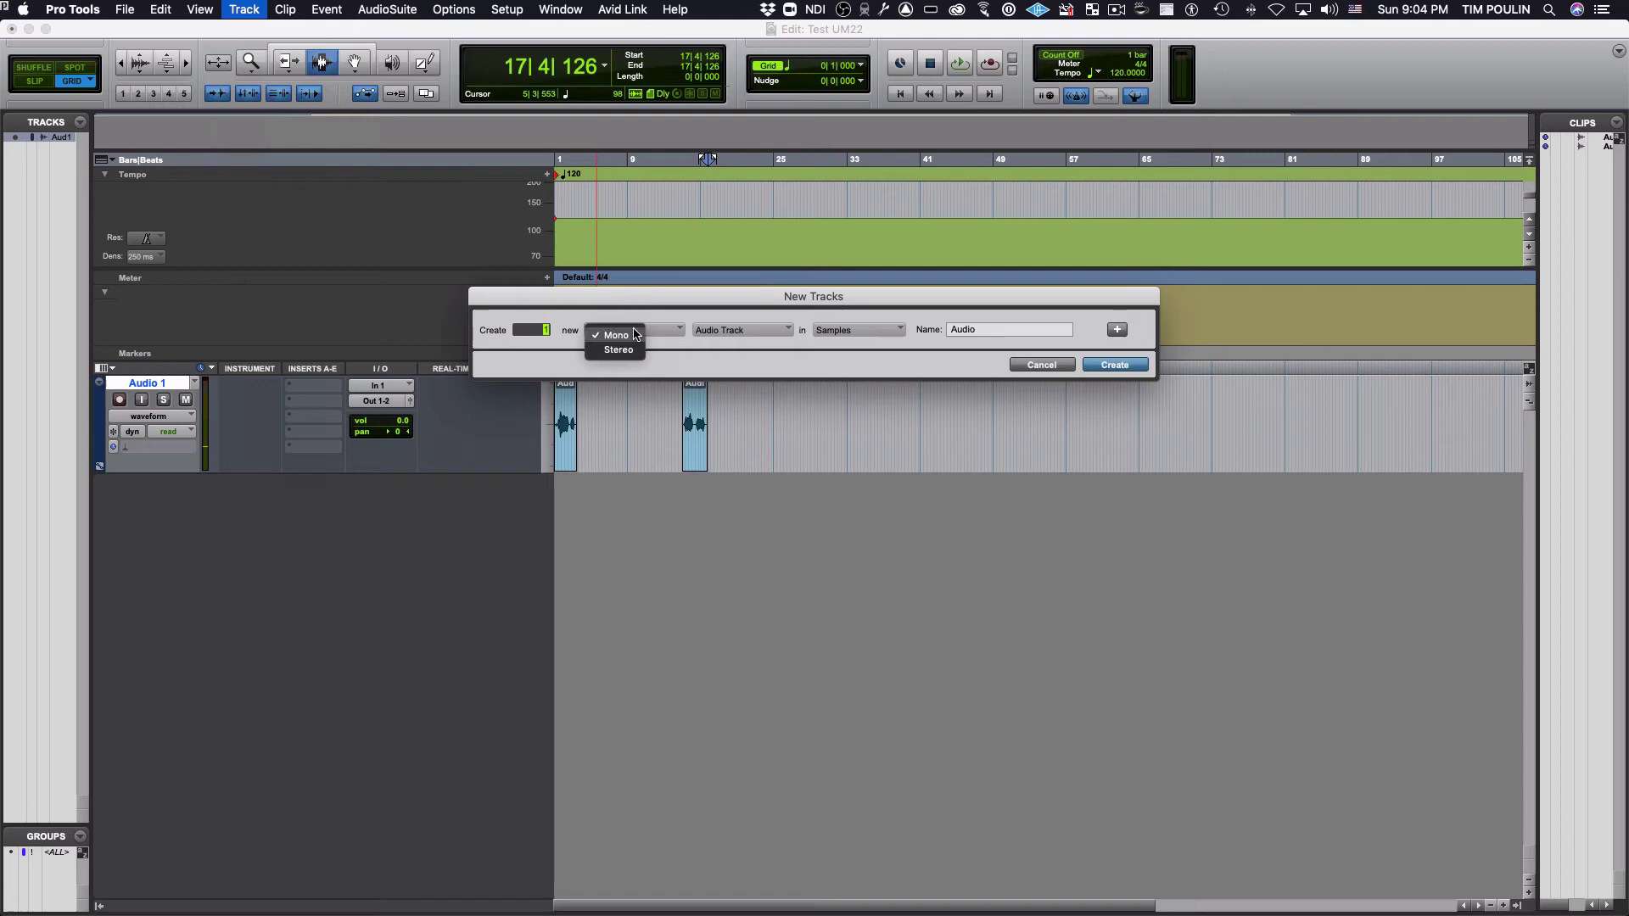
click(623, 344)
click(735, 330)
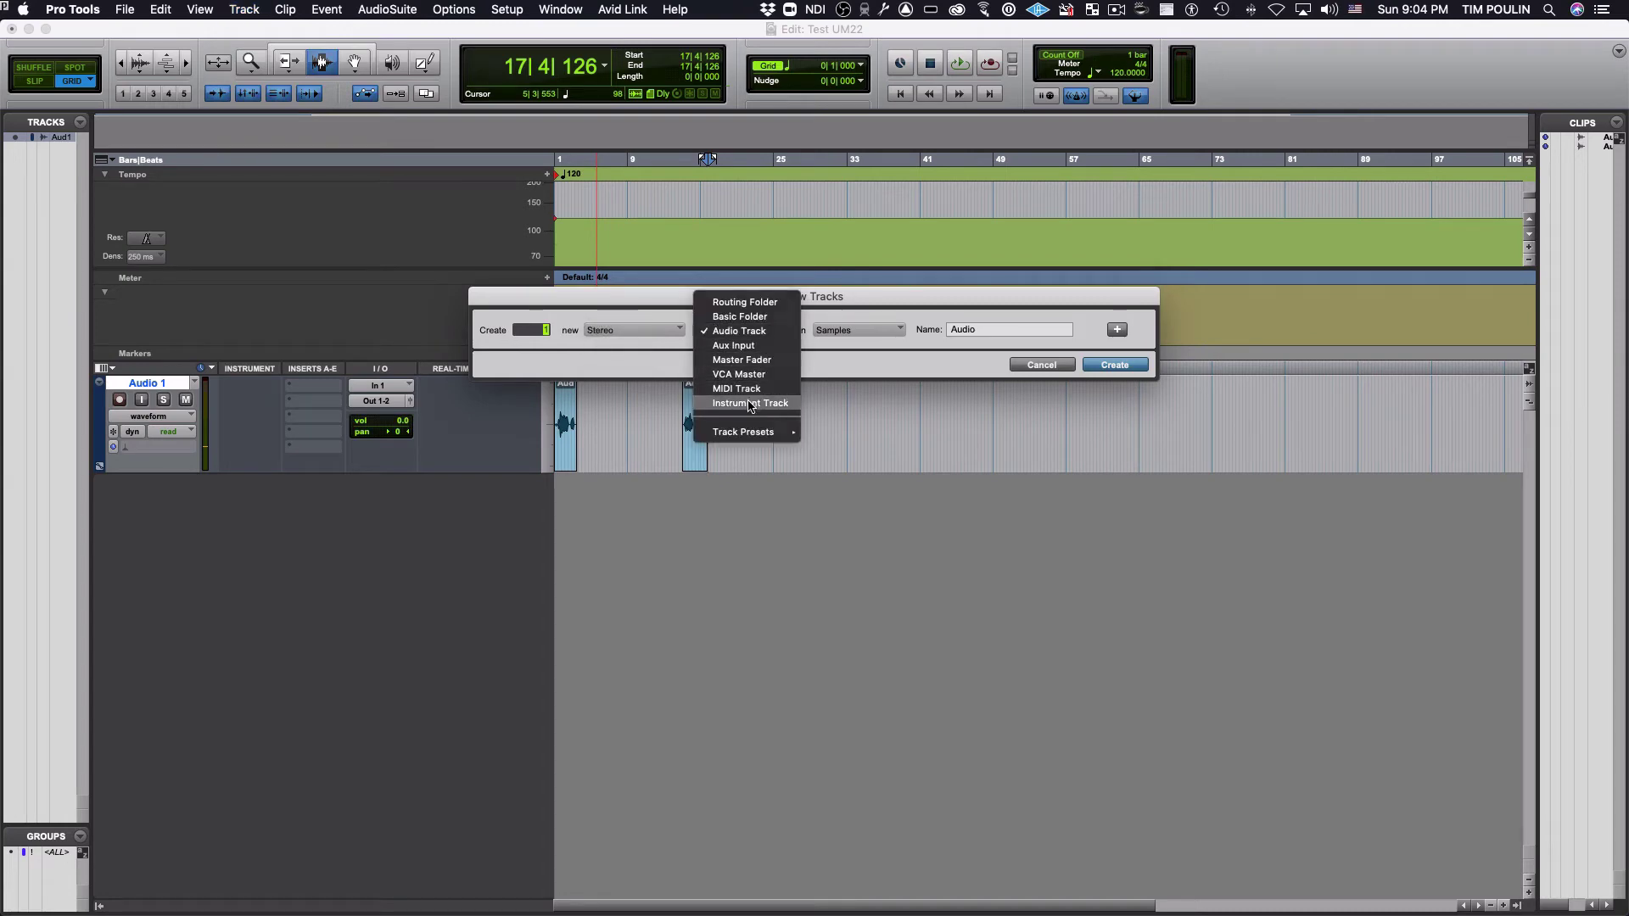
click(750, 403)
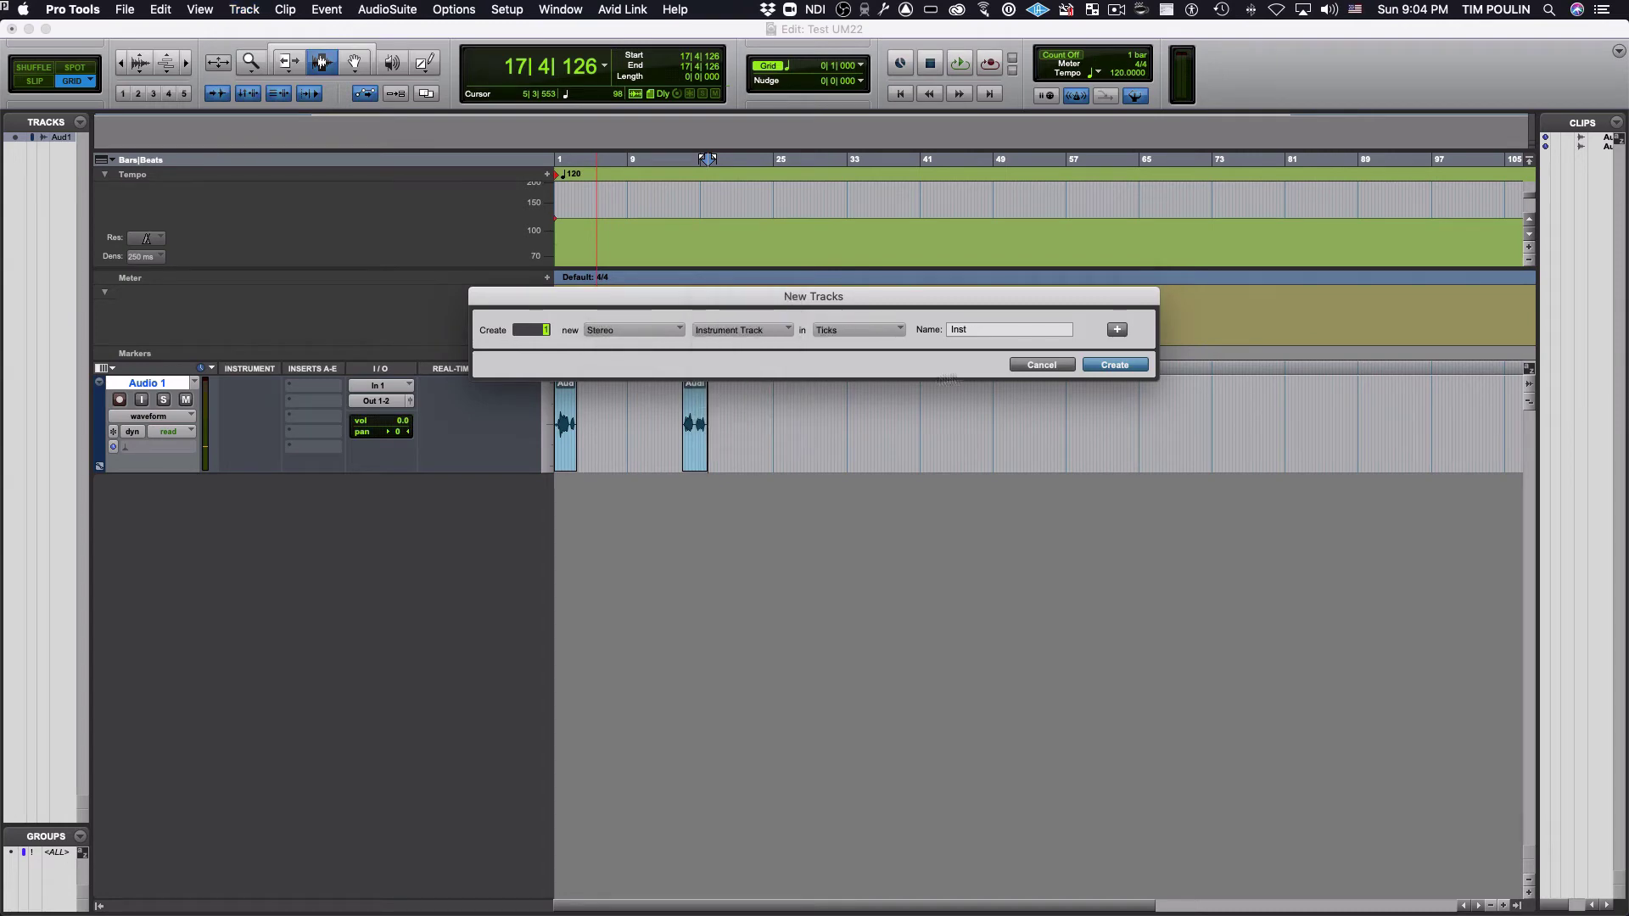
click(1106, 365)
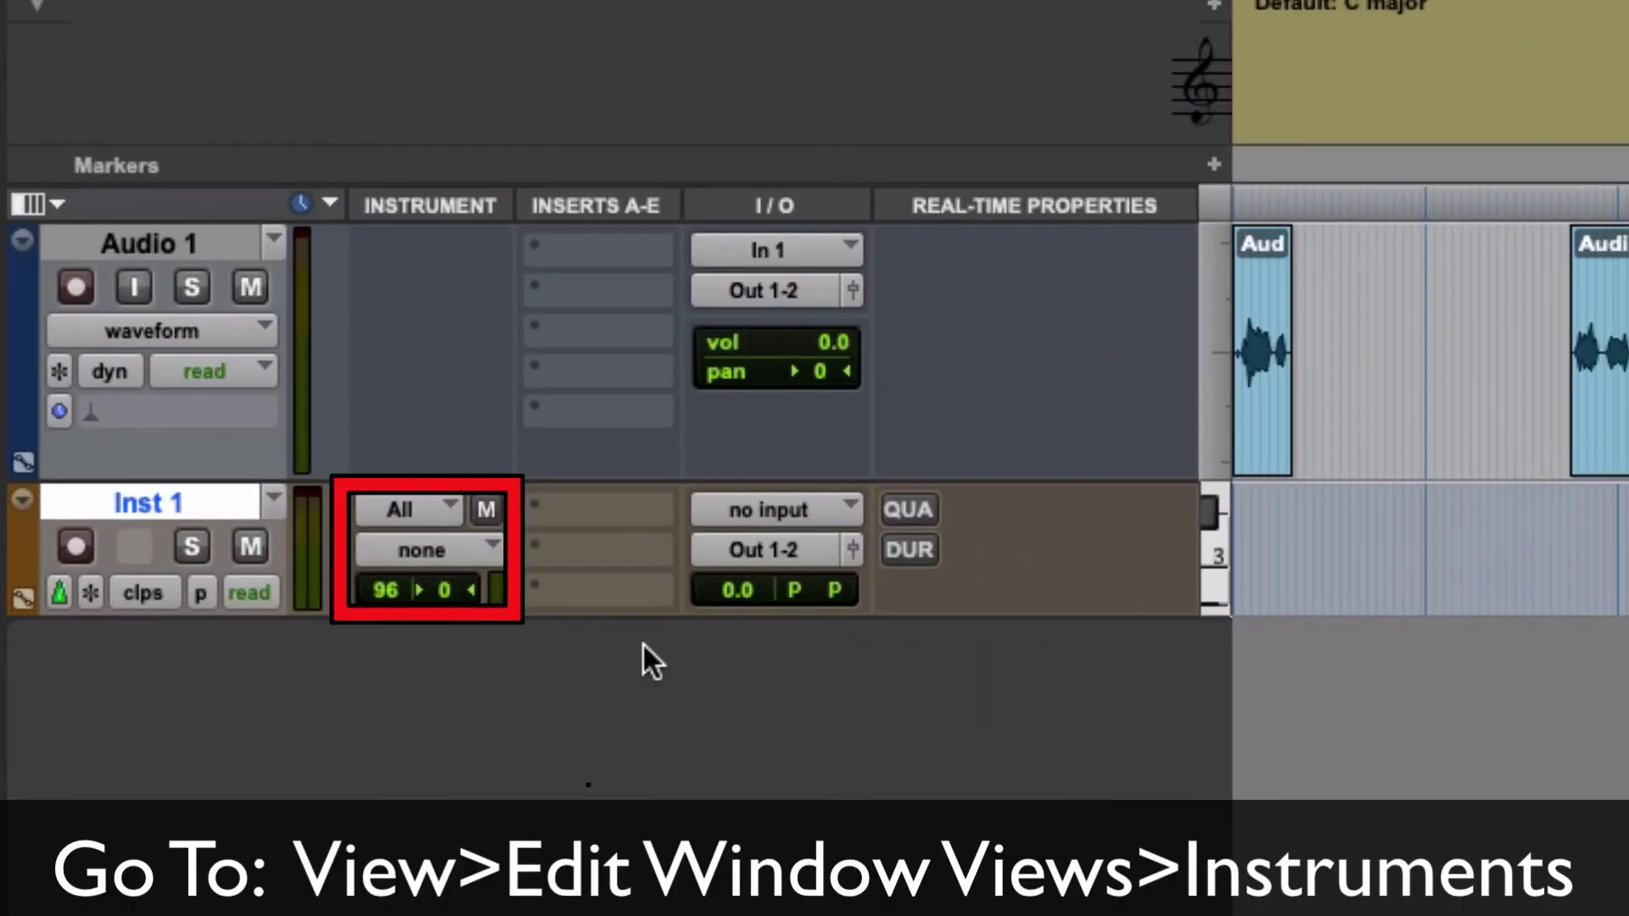
Browse Inst 1's MIDI inputs to Predefined > Keystation Mini 32 MK3, leaving All selected
click(448, 509)
mouse_move(472, 598)
mouse_move(640, 609)
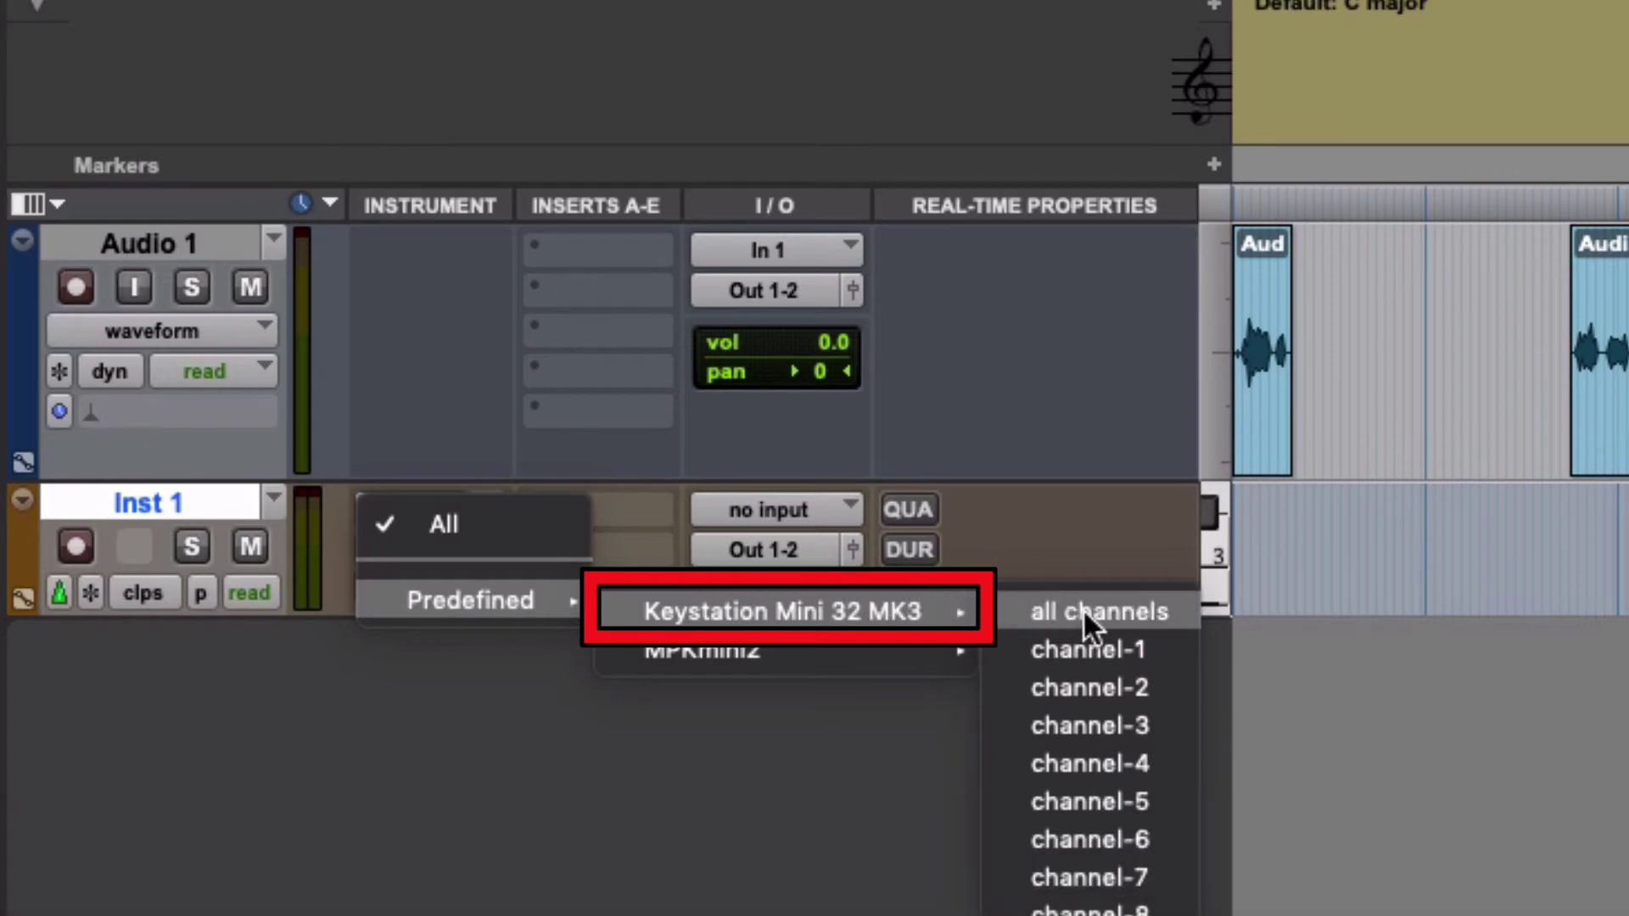
click(416, 436)
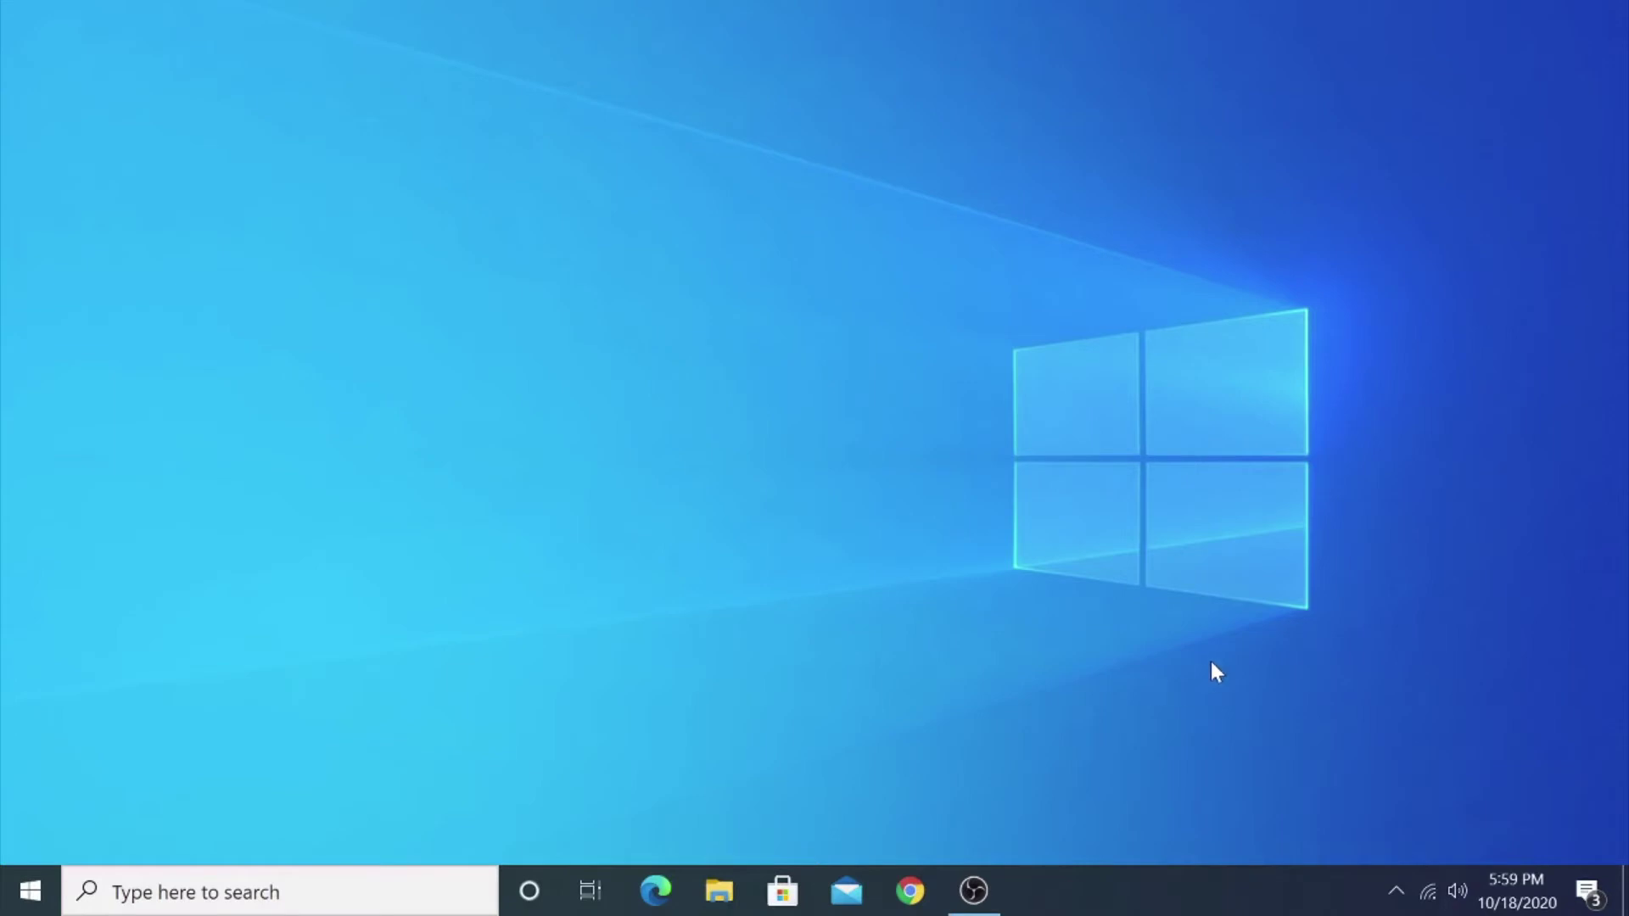
On Windows, search 'asio' and launch the ASIO4ALL v2 settings
click(357, 892)
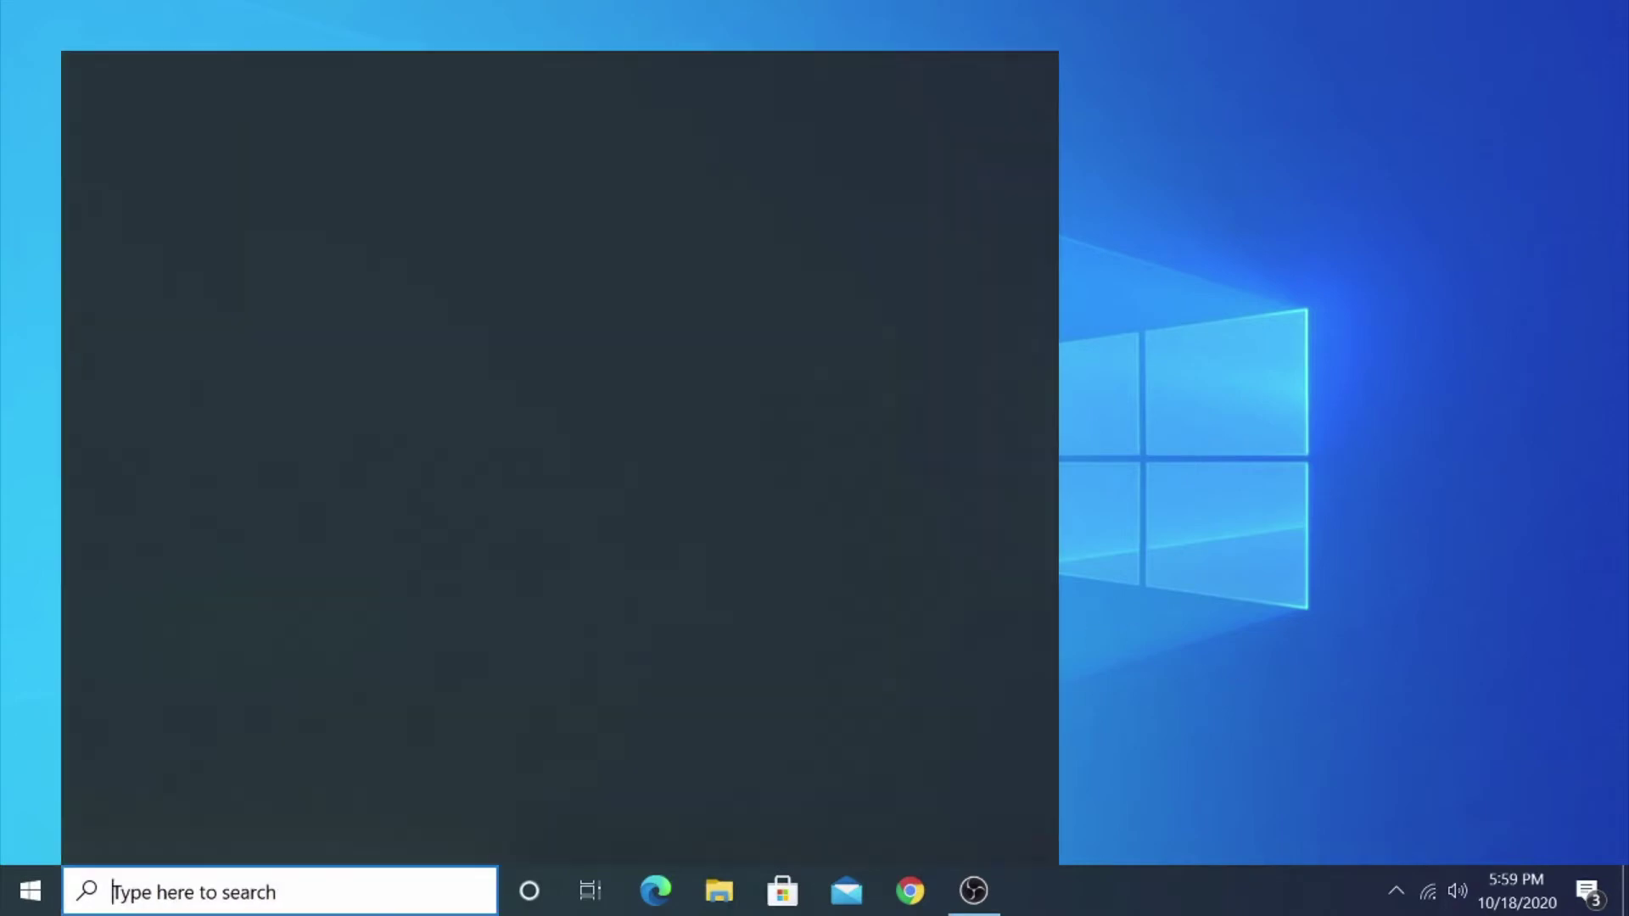
text(asio)
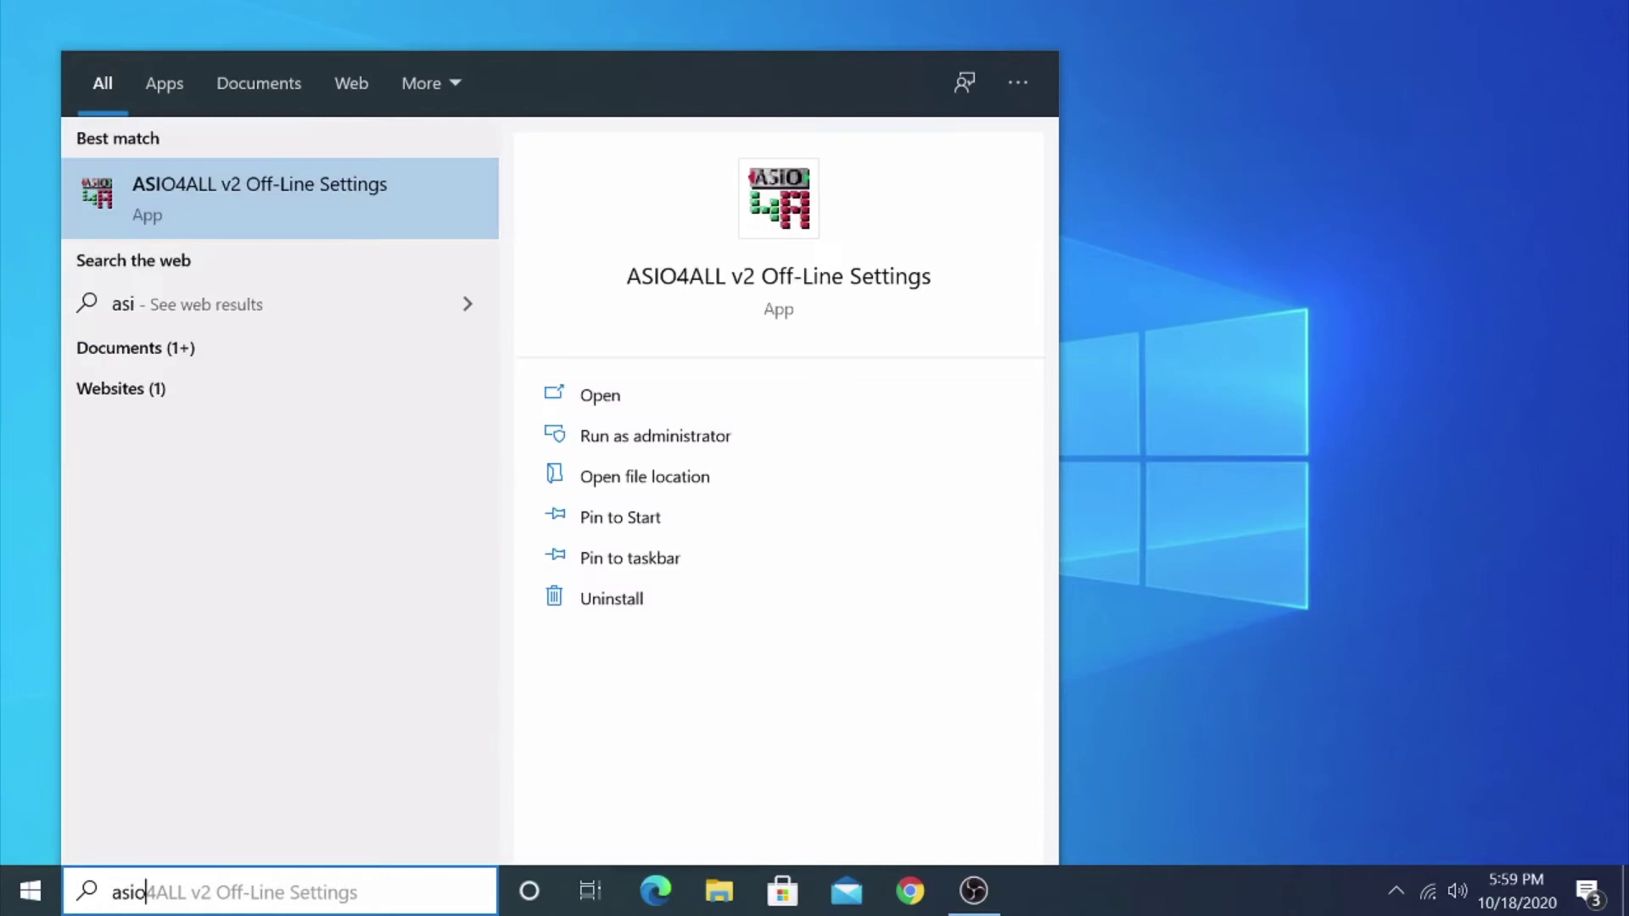
key(Return)
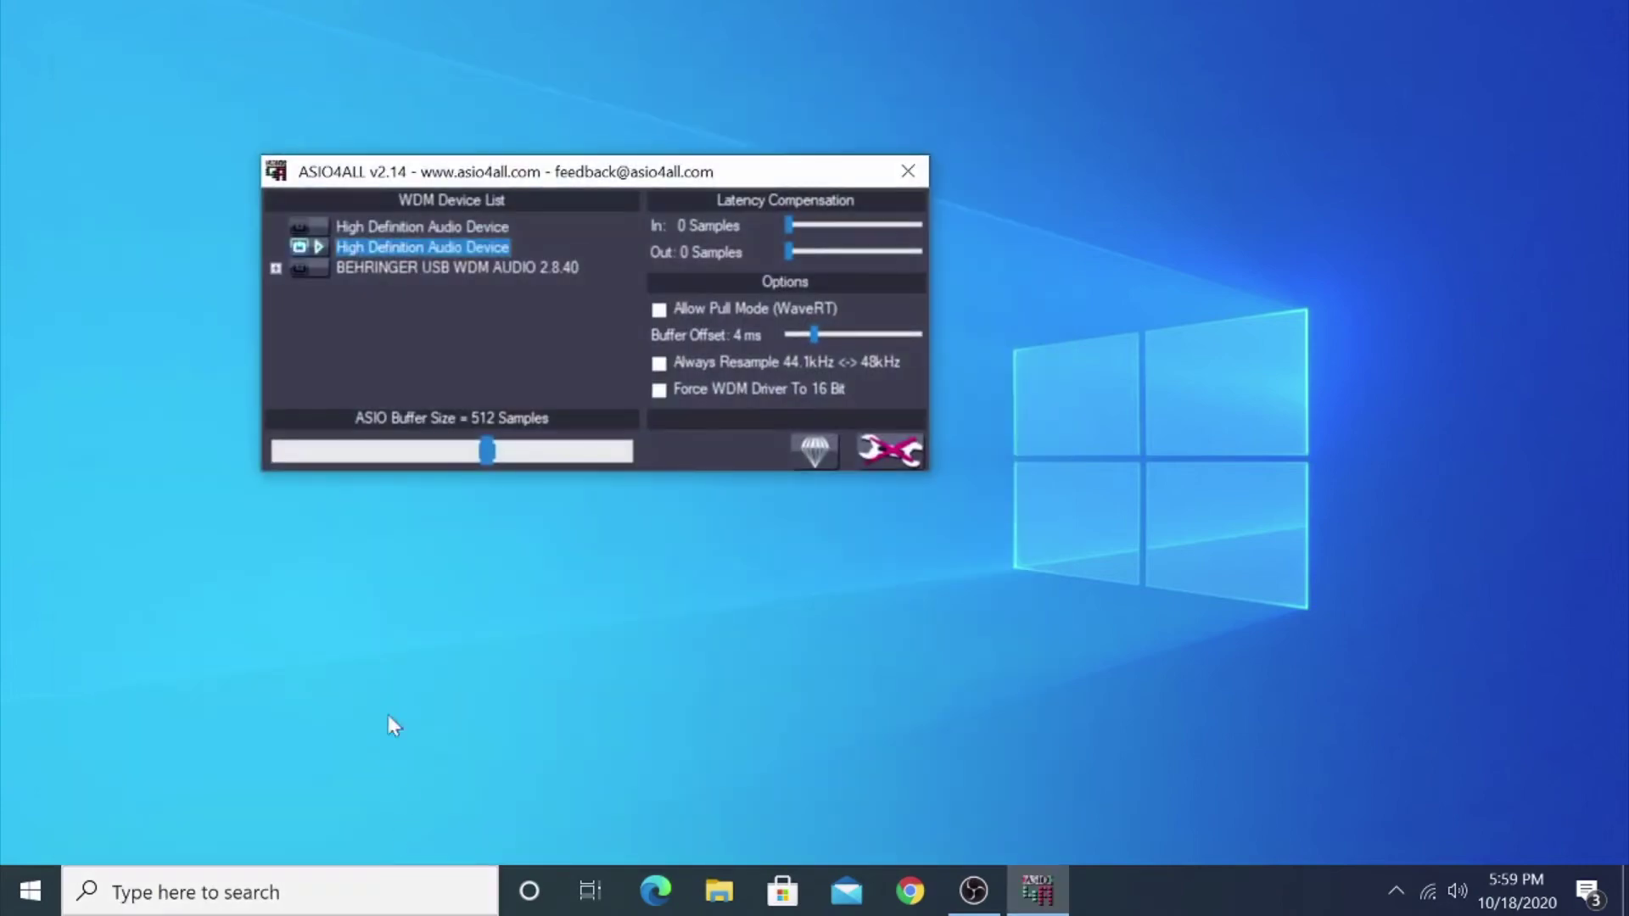
Enable BEHRINGER USB WDM AUDIO in ASIO4ALL, expand its inputs and outputs, then close the window
drag(494, 177, 667, 197)
mouse_move(566, 297)
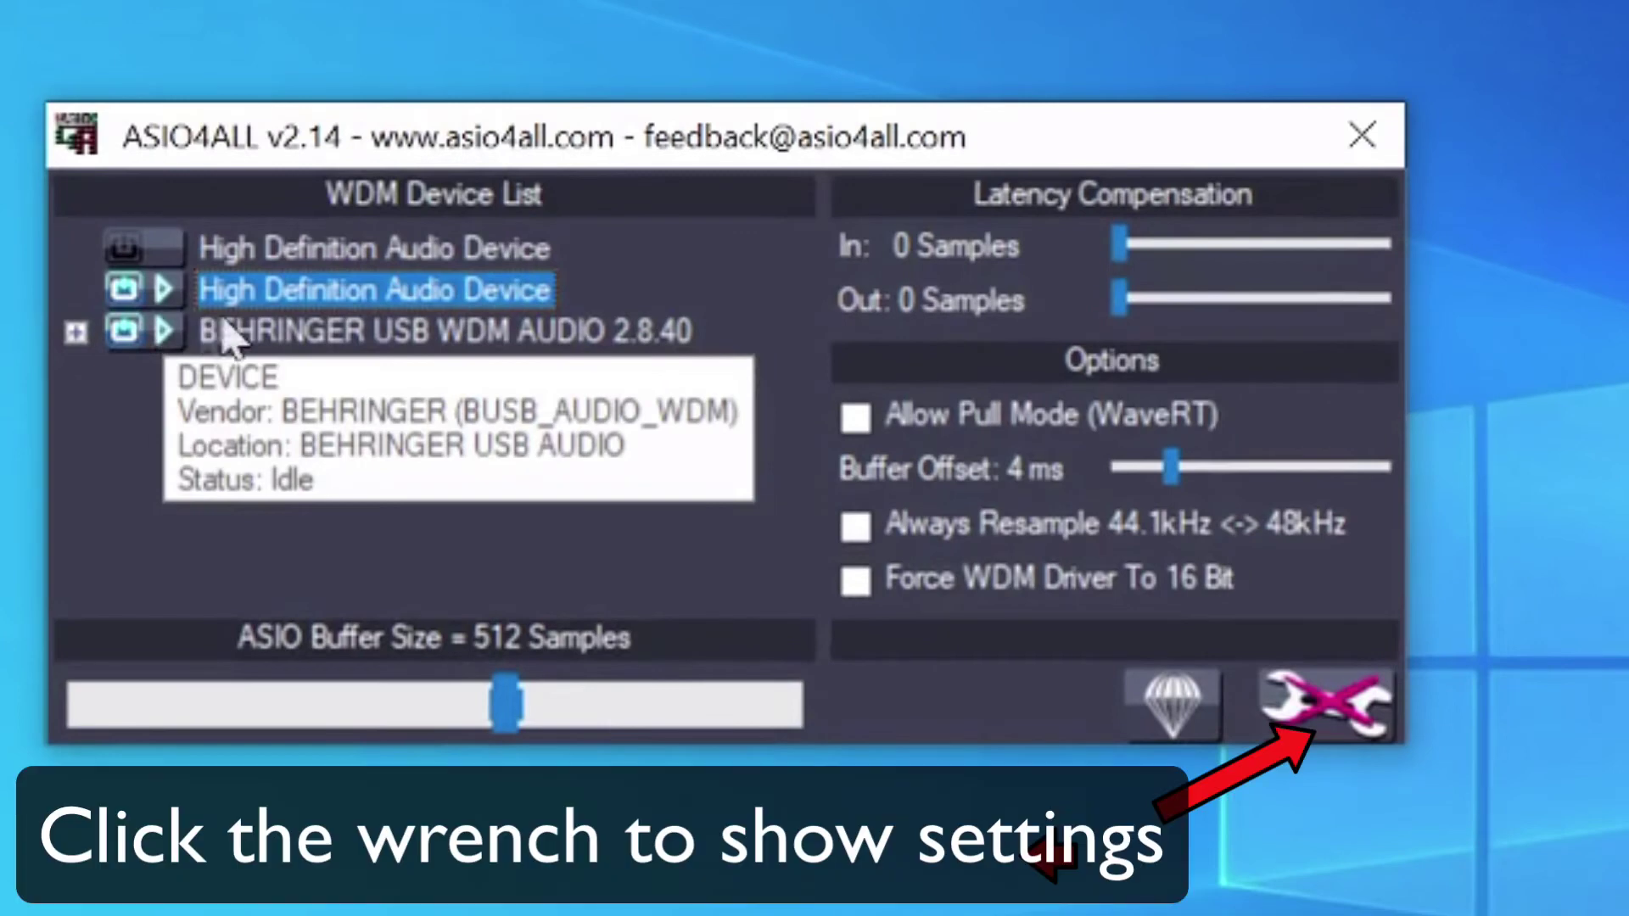
click(430, 308)
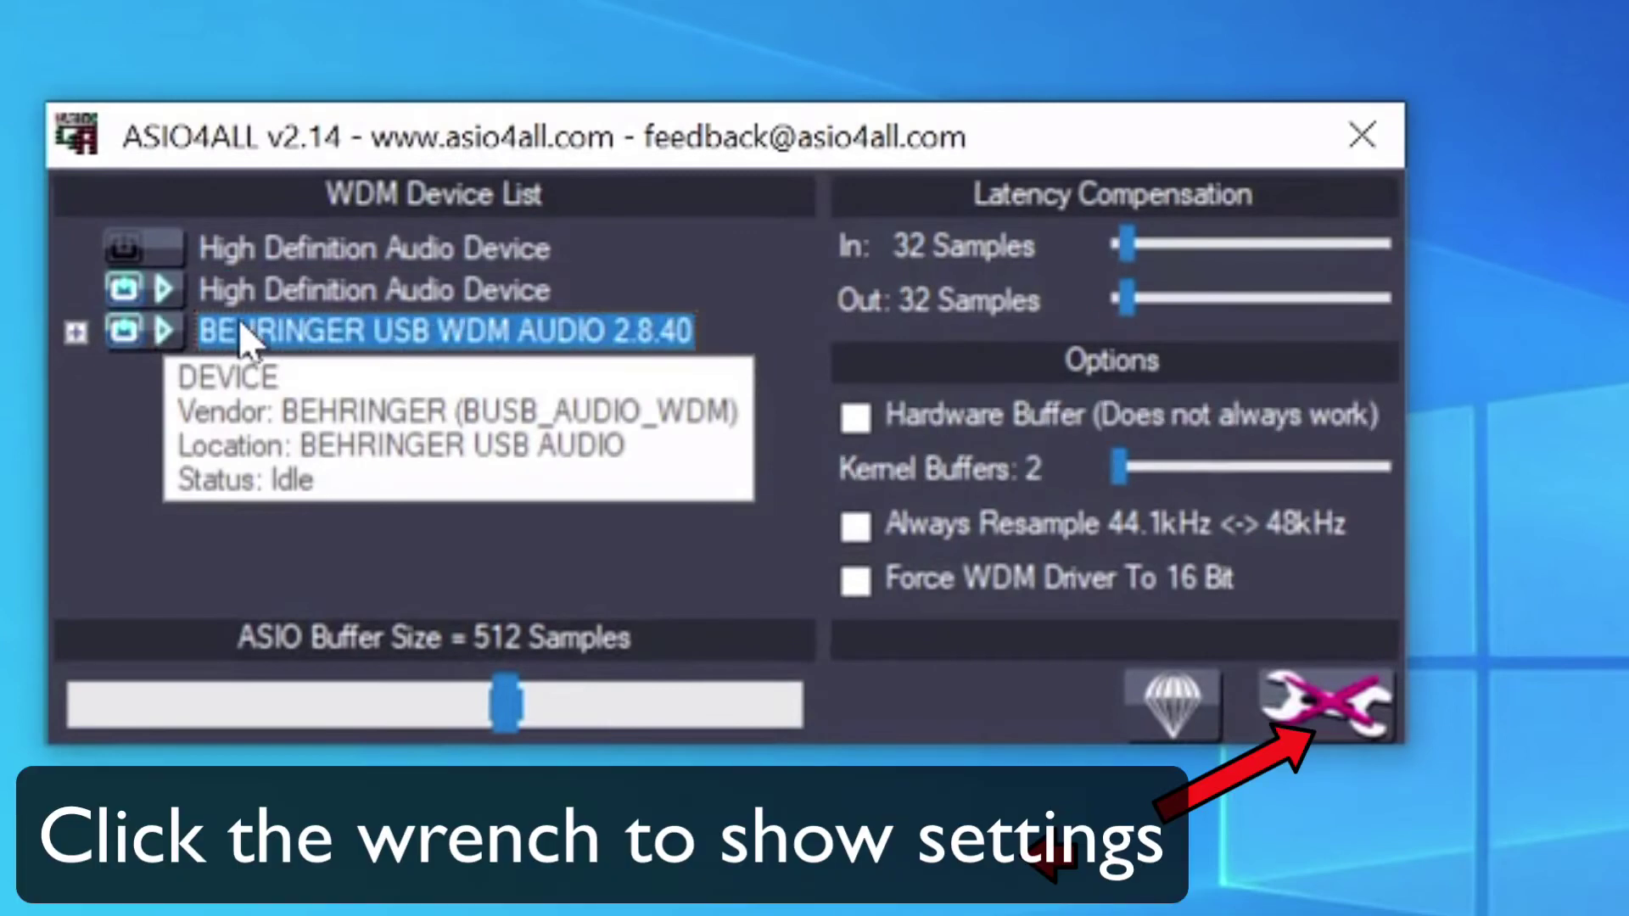
click(75, 333)
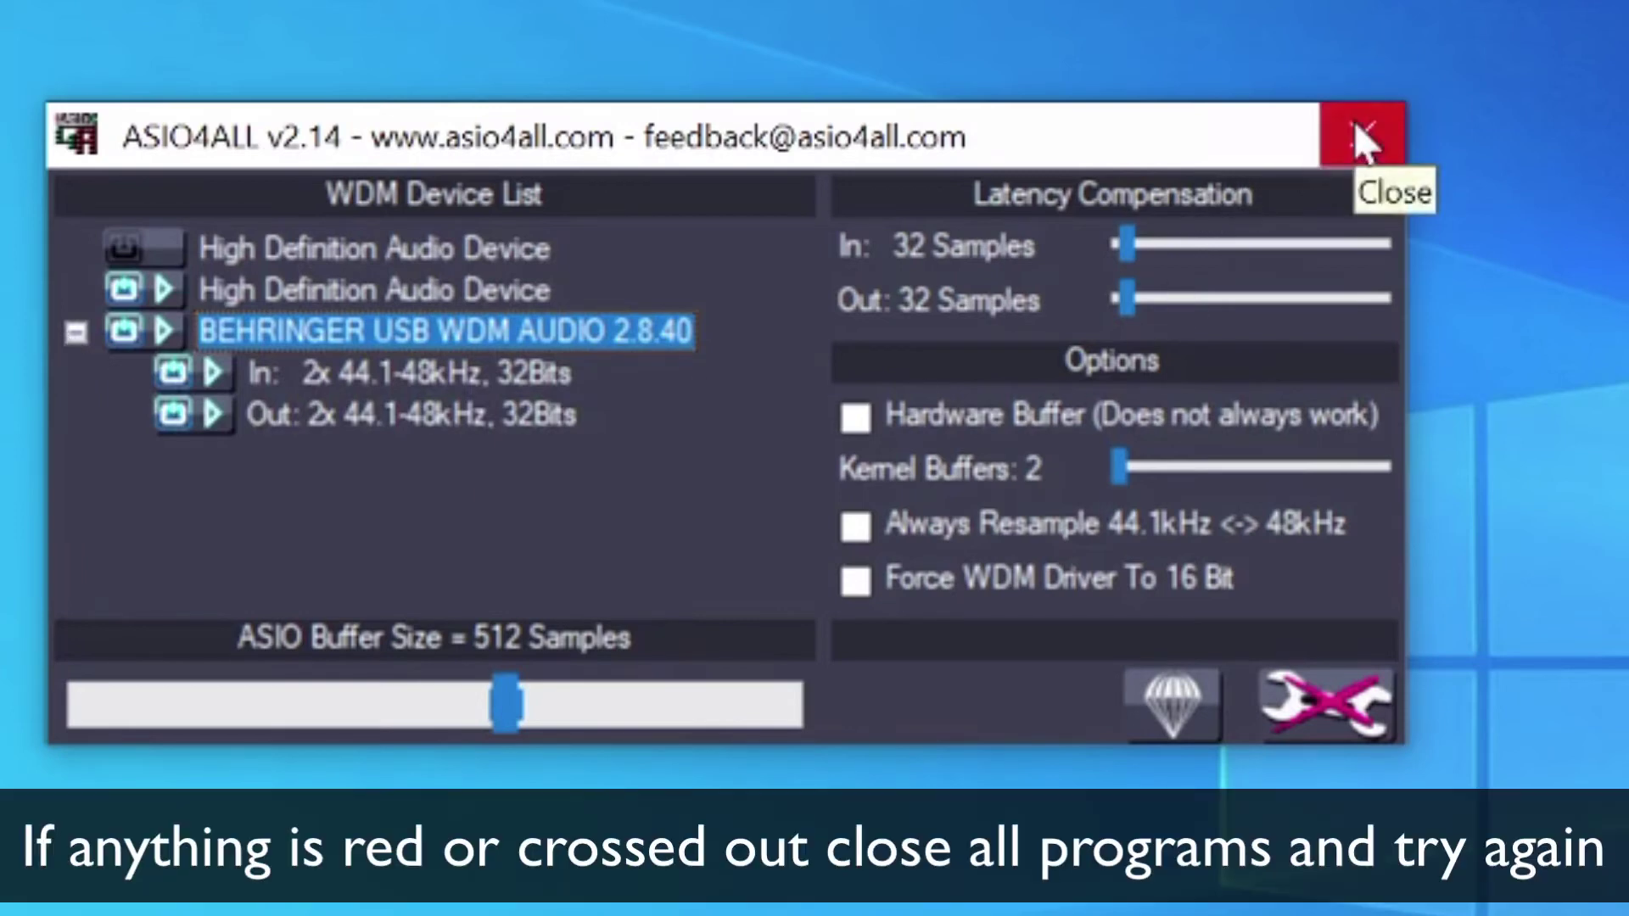
click(1362, 137)
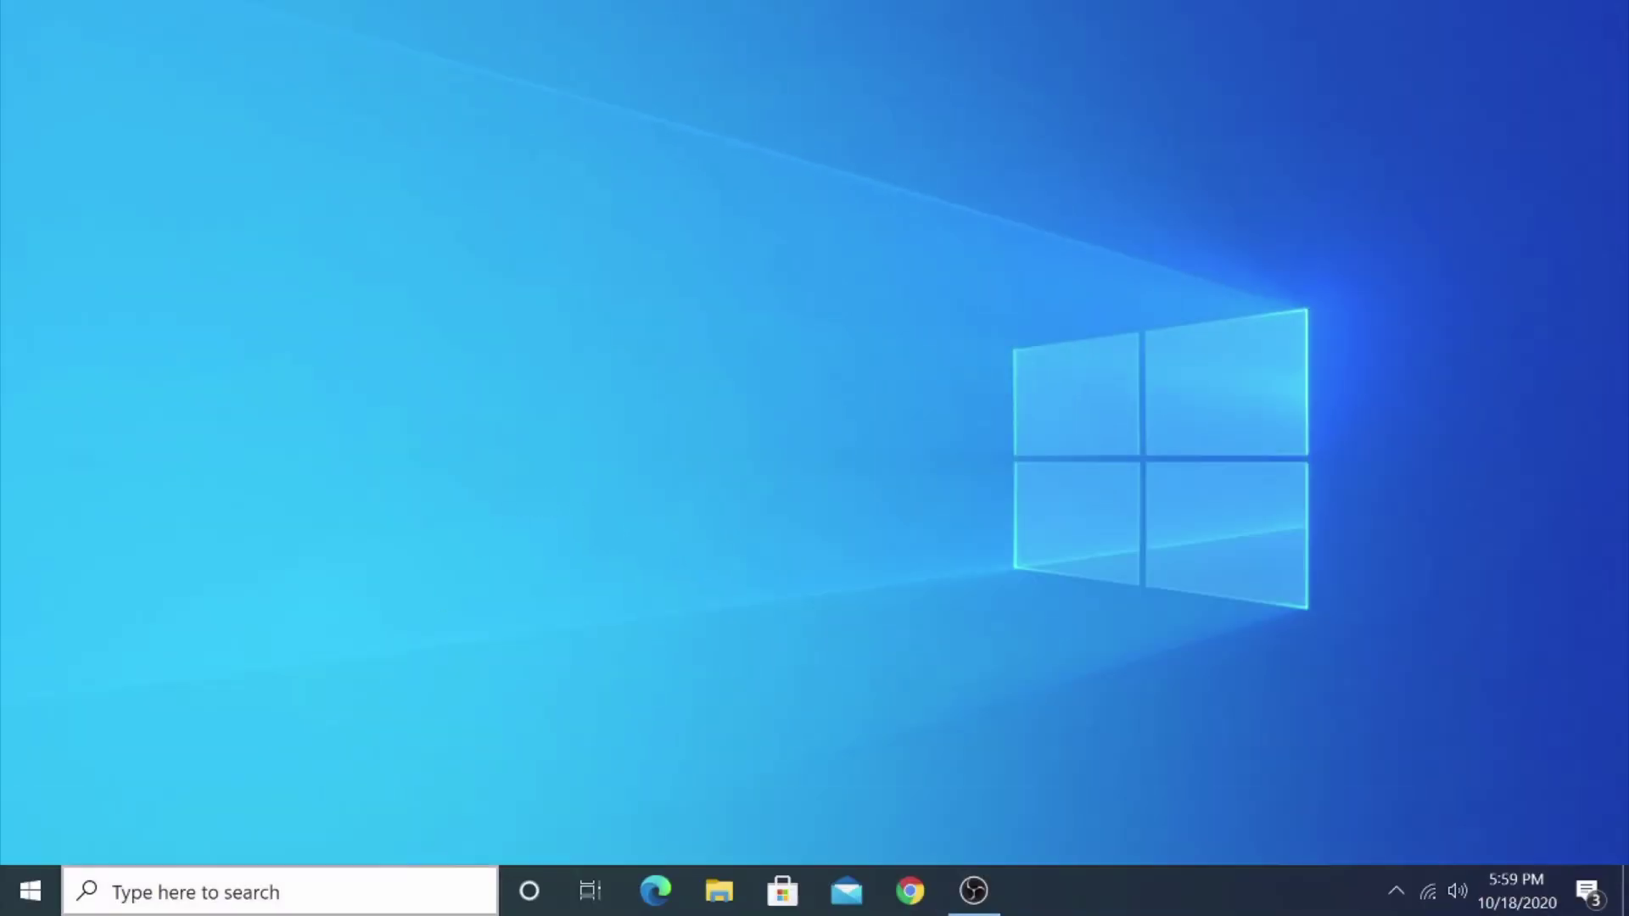
Launch Pro Tools on Windows and dismiss the Dashboard without creating a session
click(289, 893)
click(180, 237)
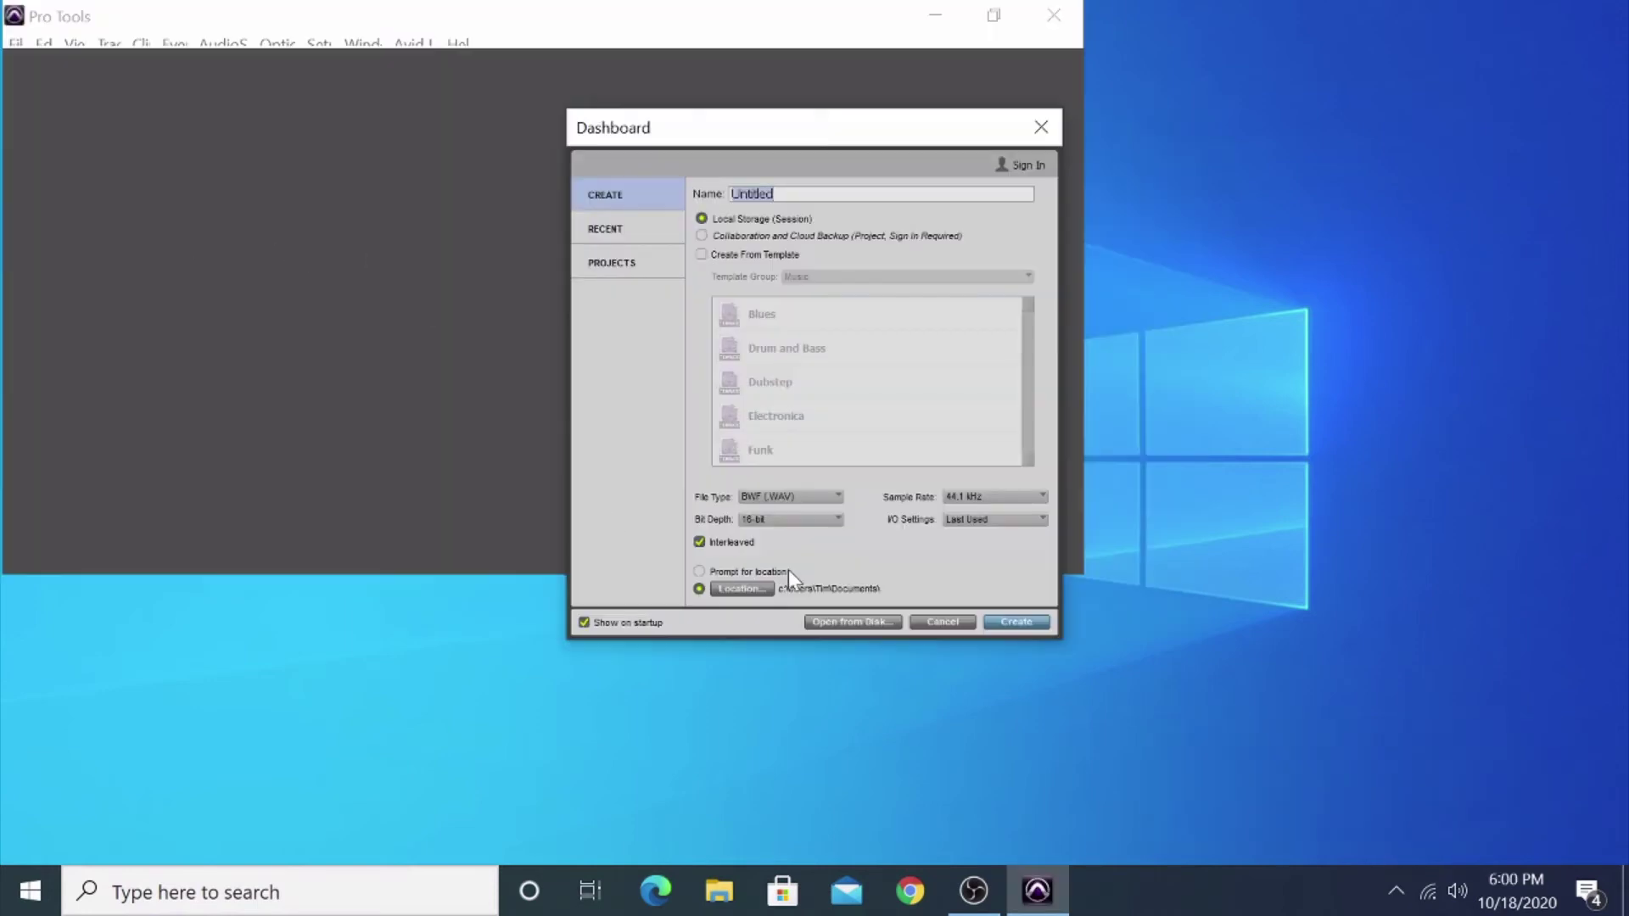
click(938, 621)
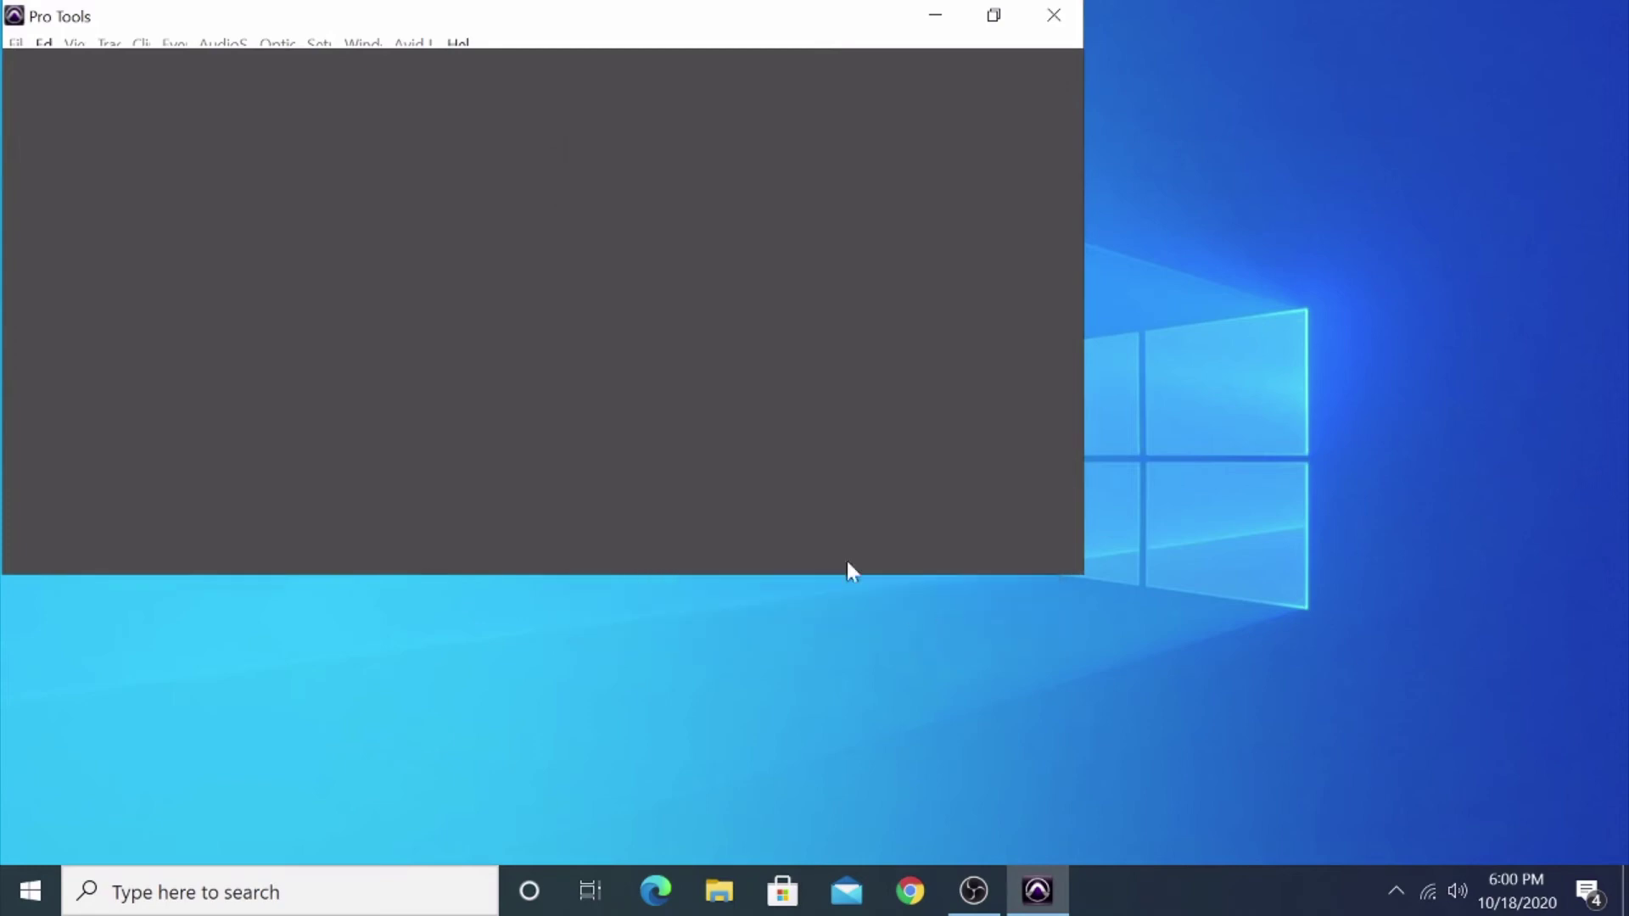
Verify ASIO4ALL v2 in Hardware setup, then open the I/O Setup
click(320, 42)
click(344, 63)
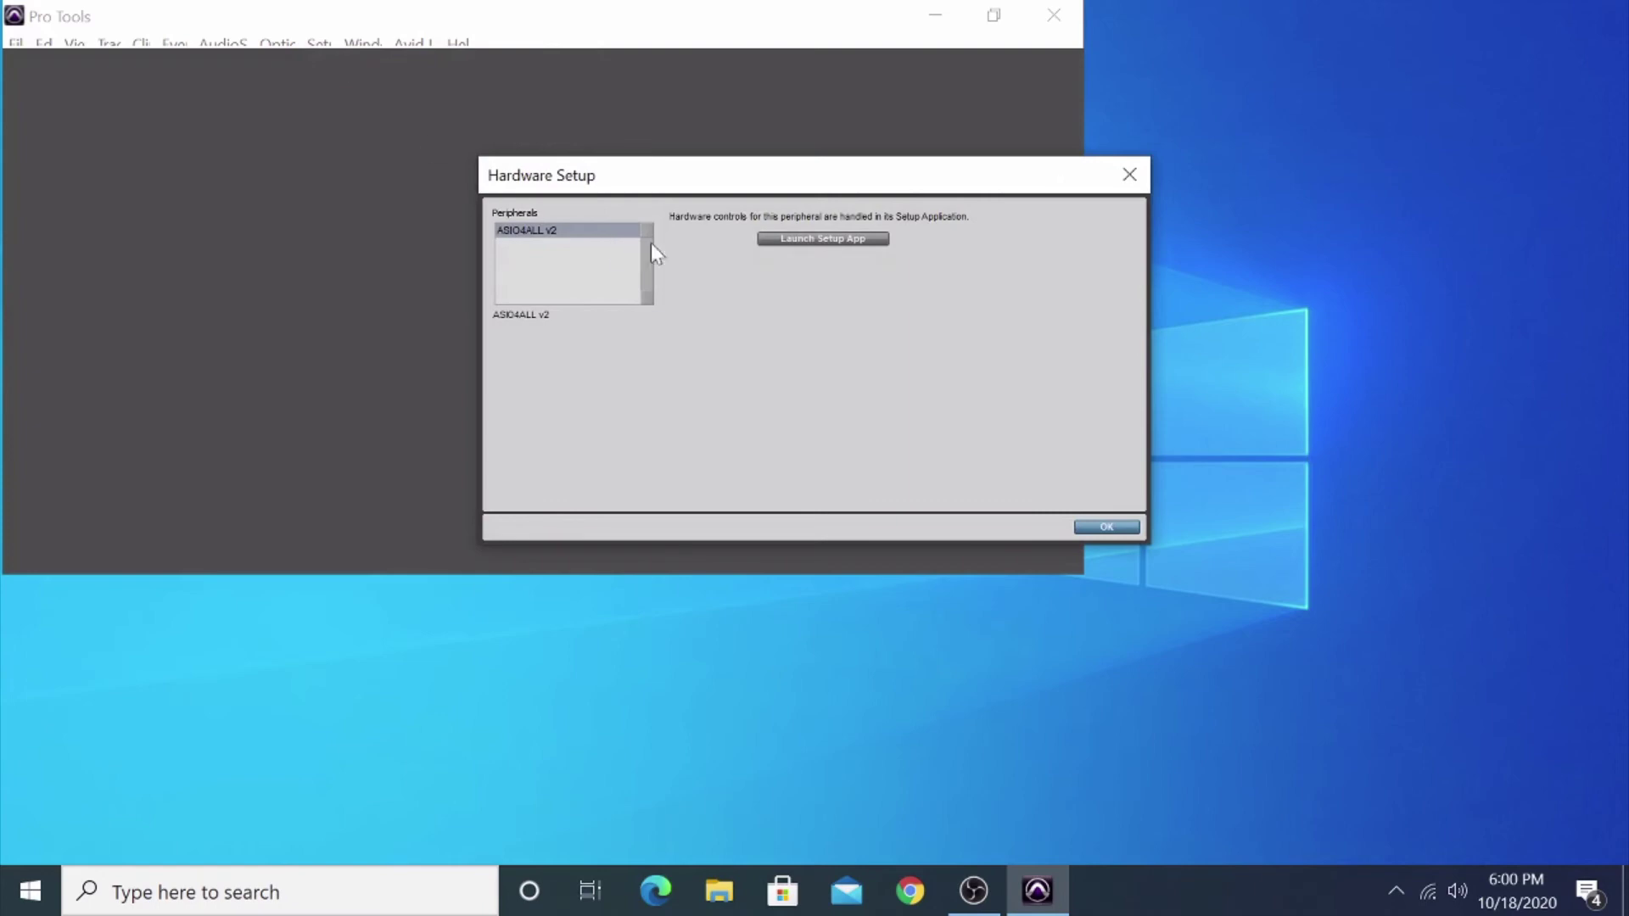
click(1117, 528)
click(314, 42)
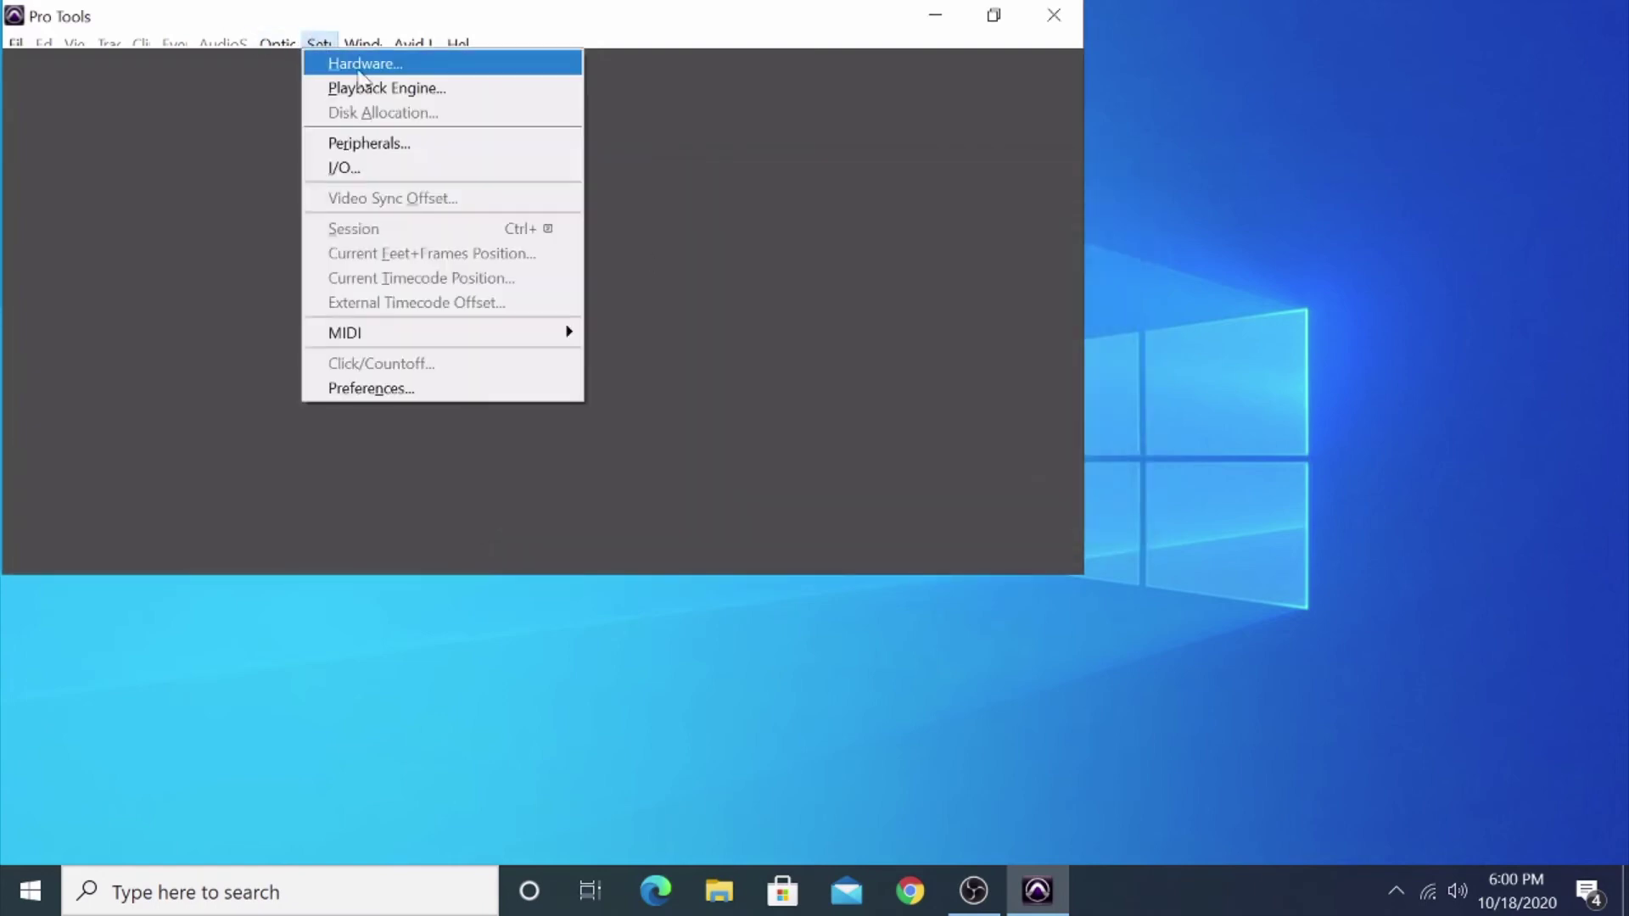
click(344, 164)
Set the Default Output Bus to Stereo BEHRINGER USB AUDIO 1-2 and confirm I/O Setup
click(241, 151)
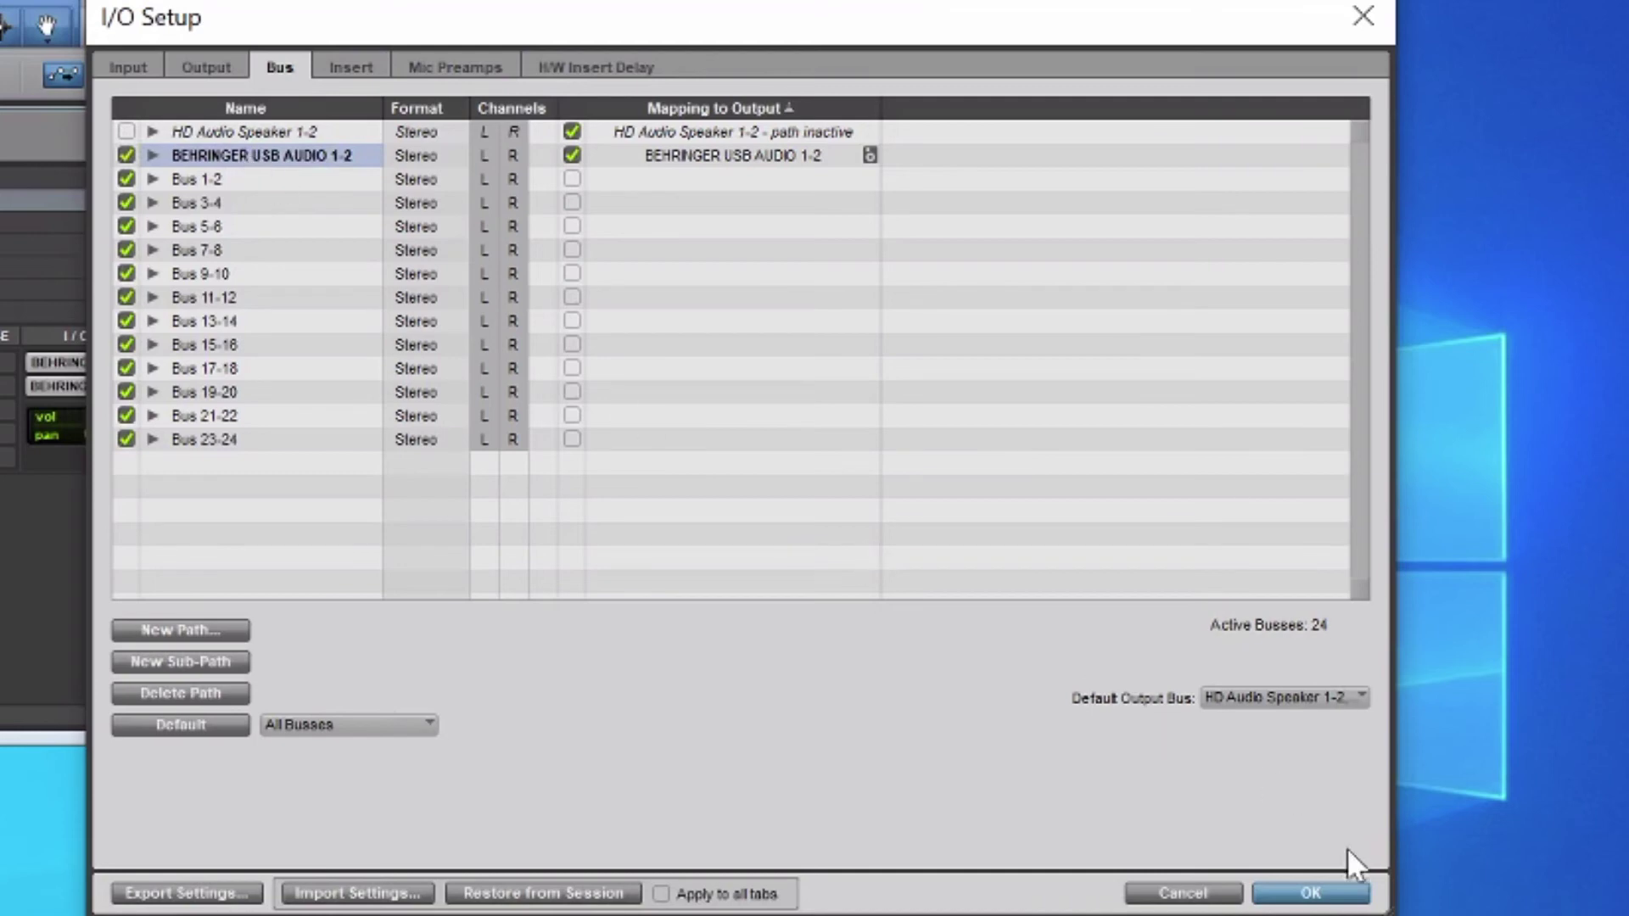
click(1239, 694)
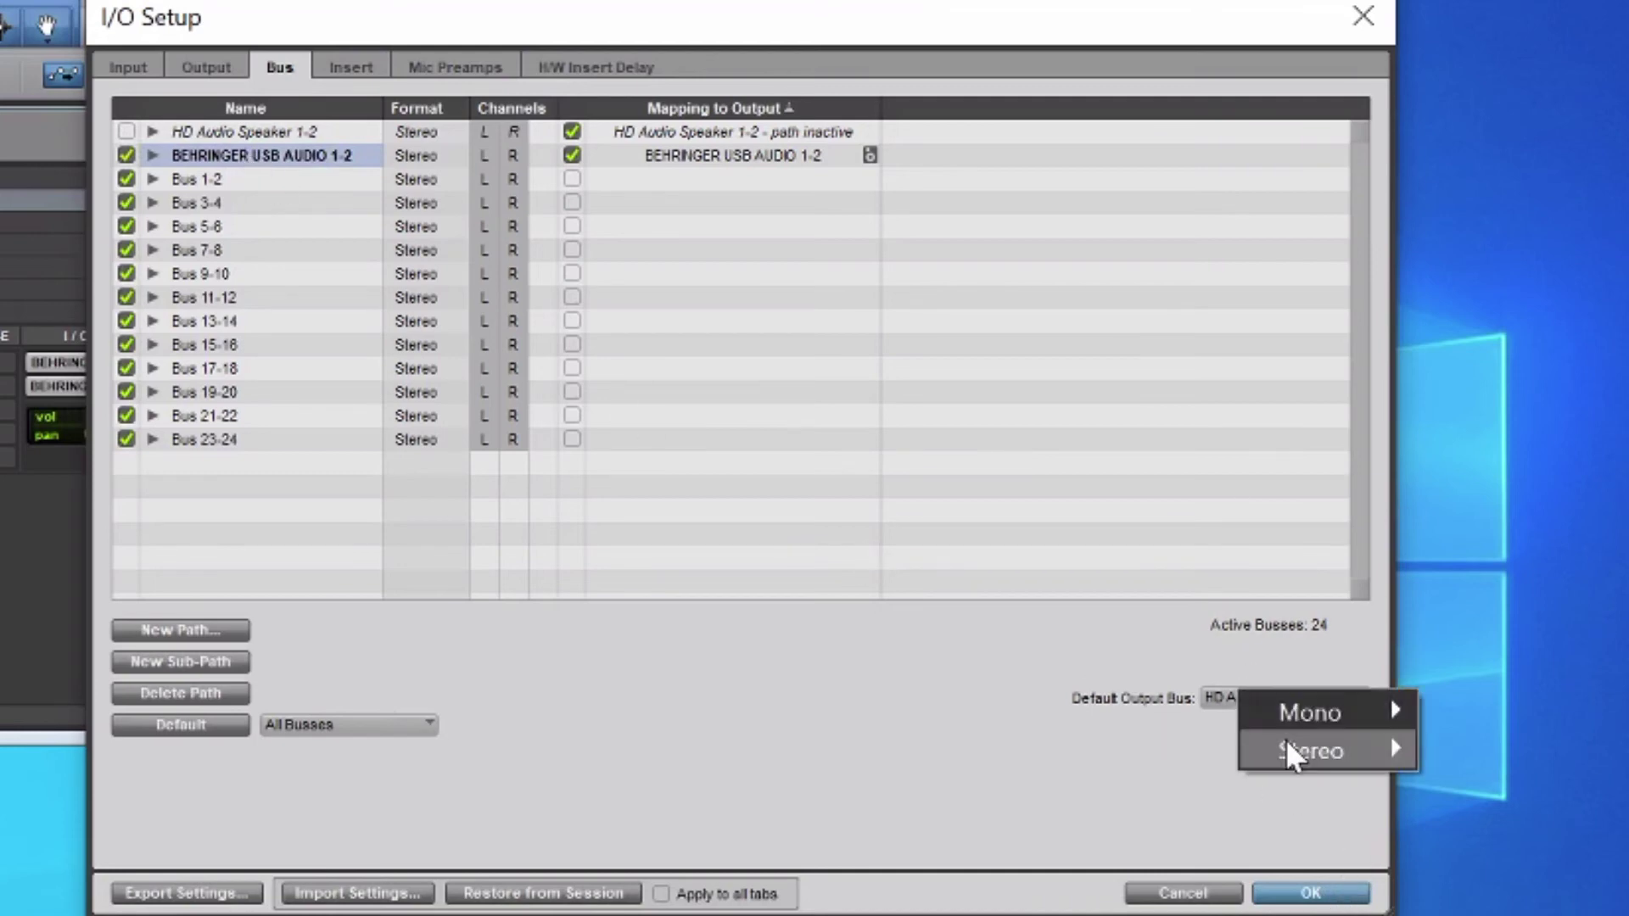
mouse_move(1287, 746)
mouse_move(1457, 755)
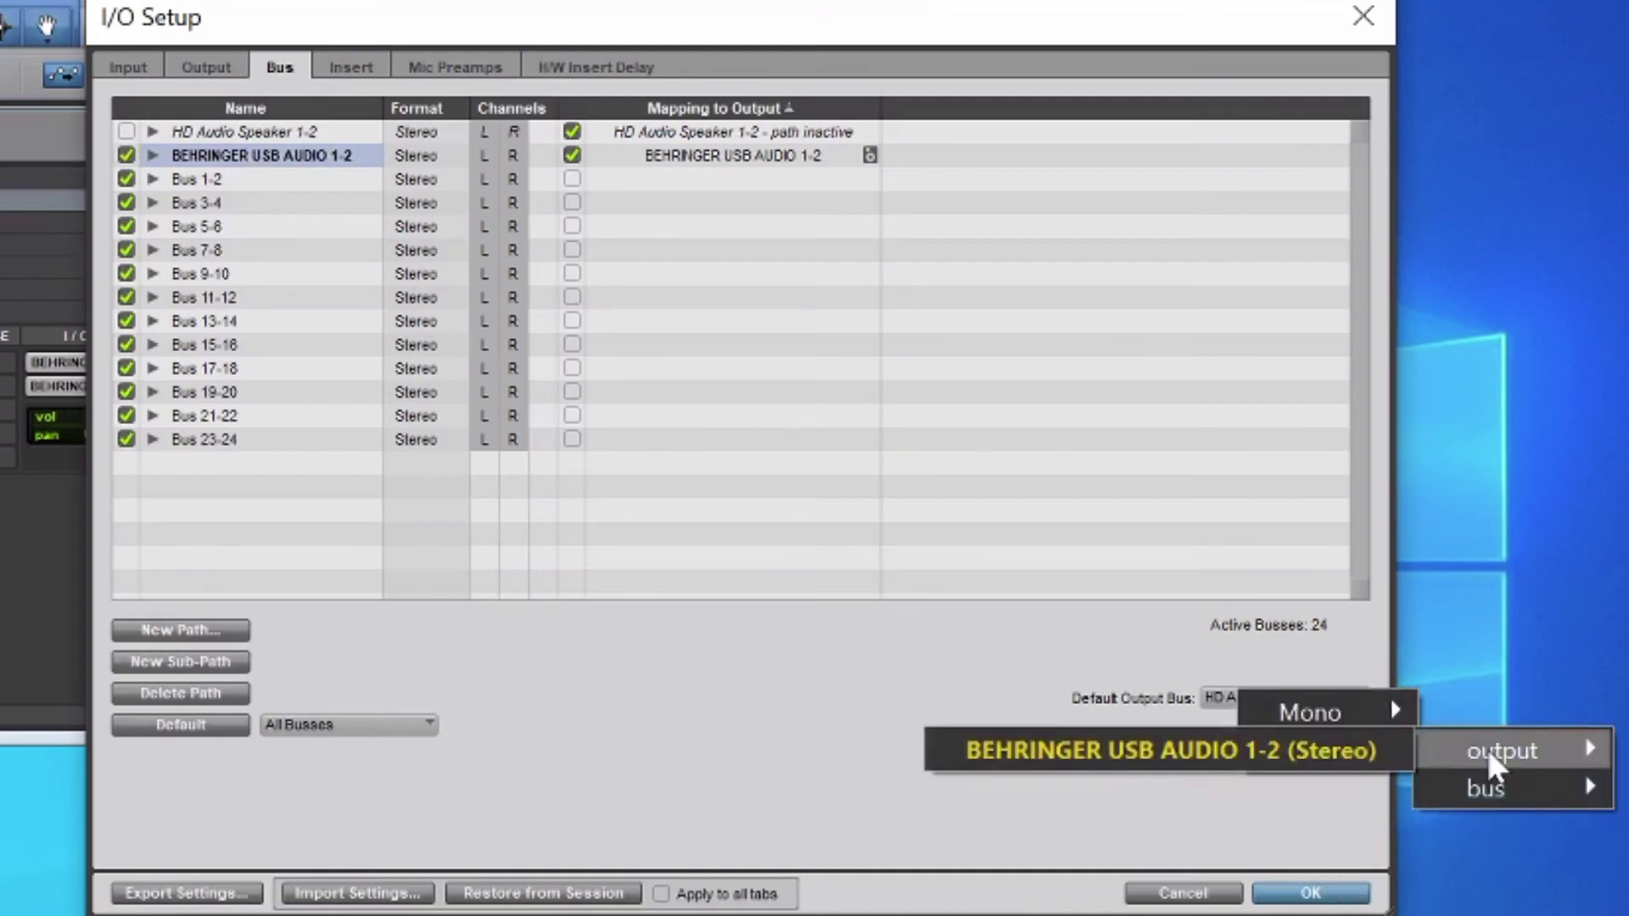
click(1333, 751)
click(1306, 894)
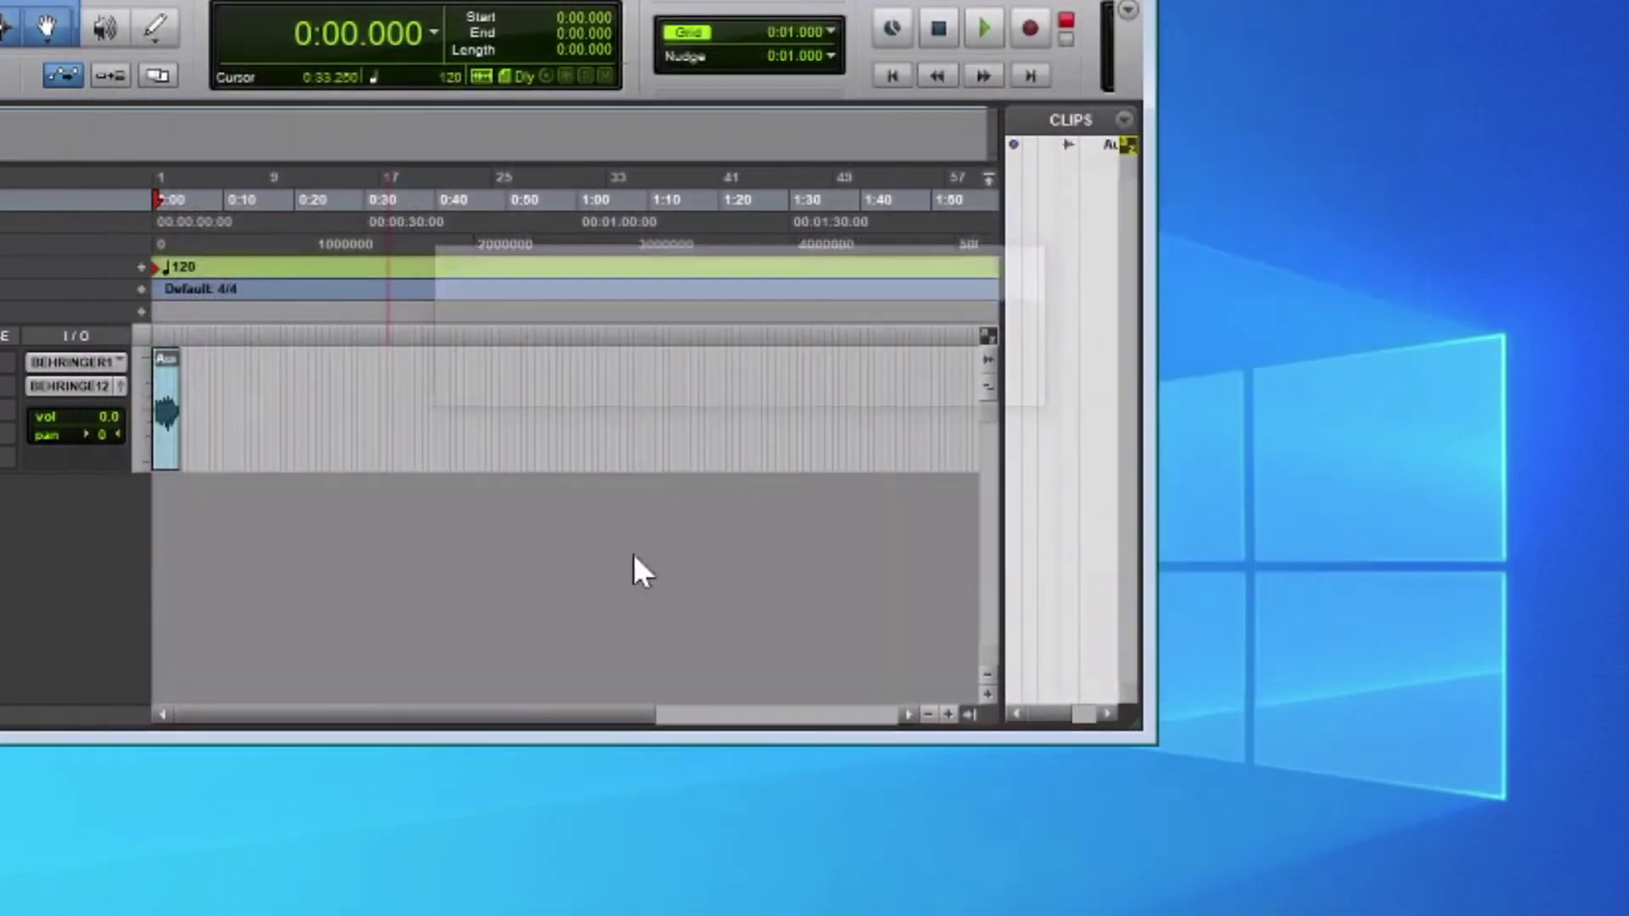
Record a short test clip on Audio 1 starting at 0:22.105, then stop
click(307, 364)
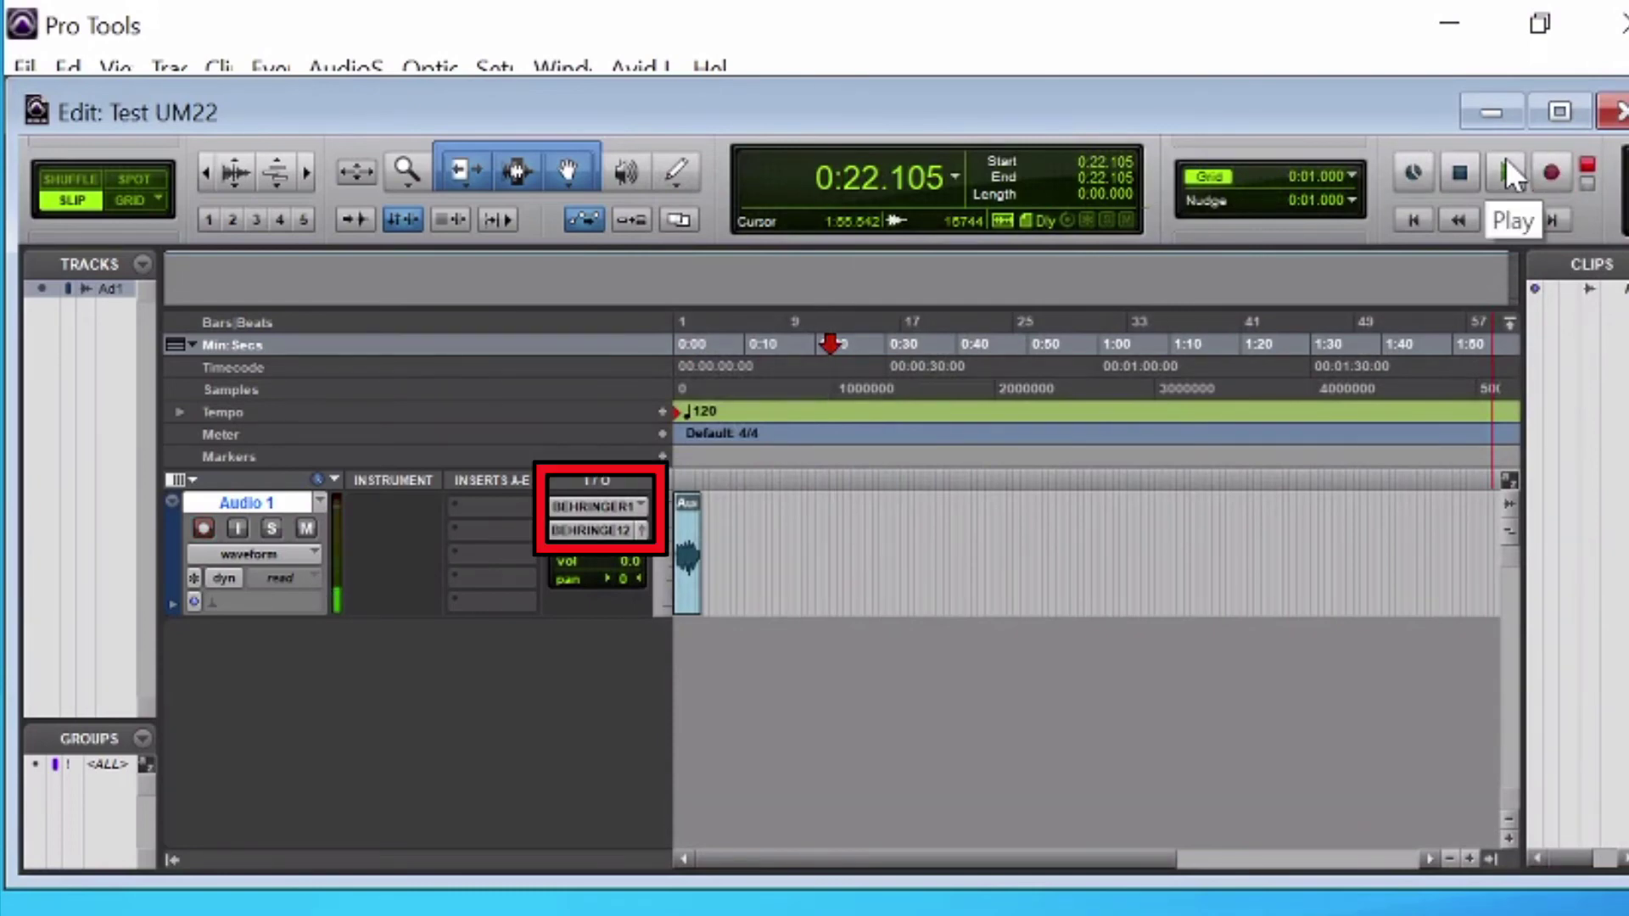
click(1505, 159)
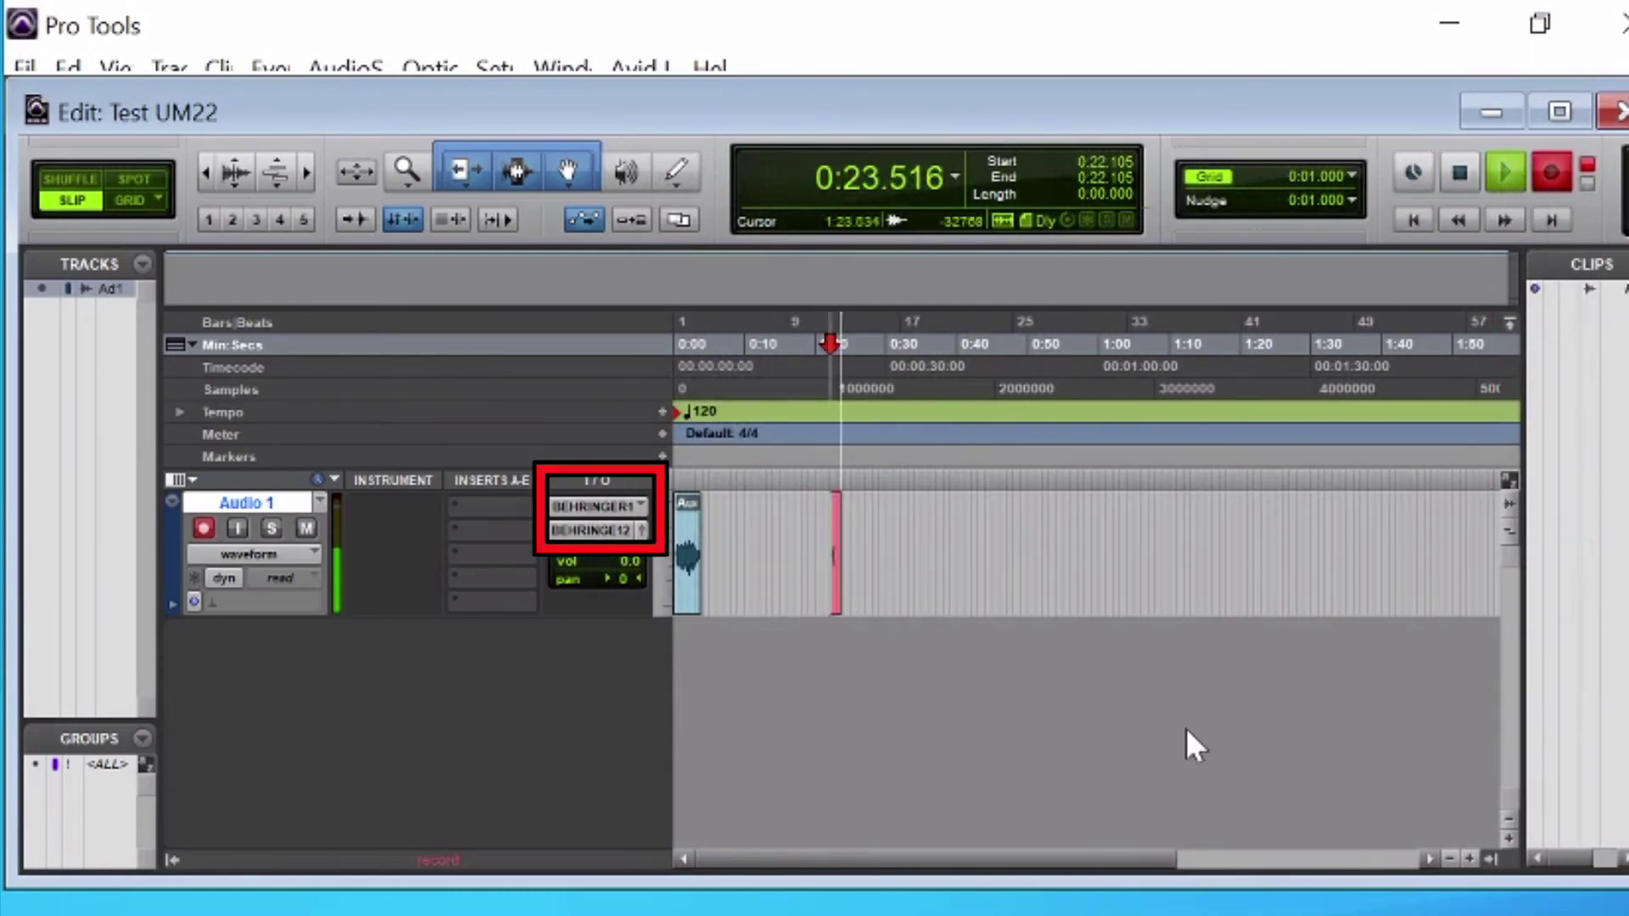
click(1461, 174)
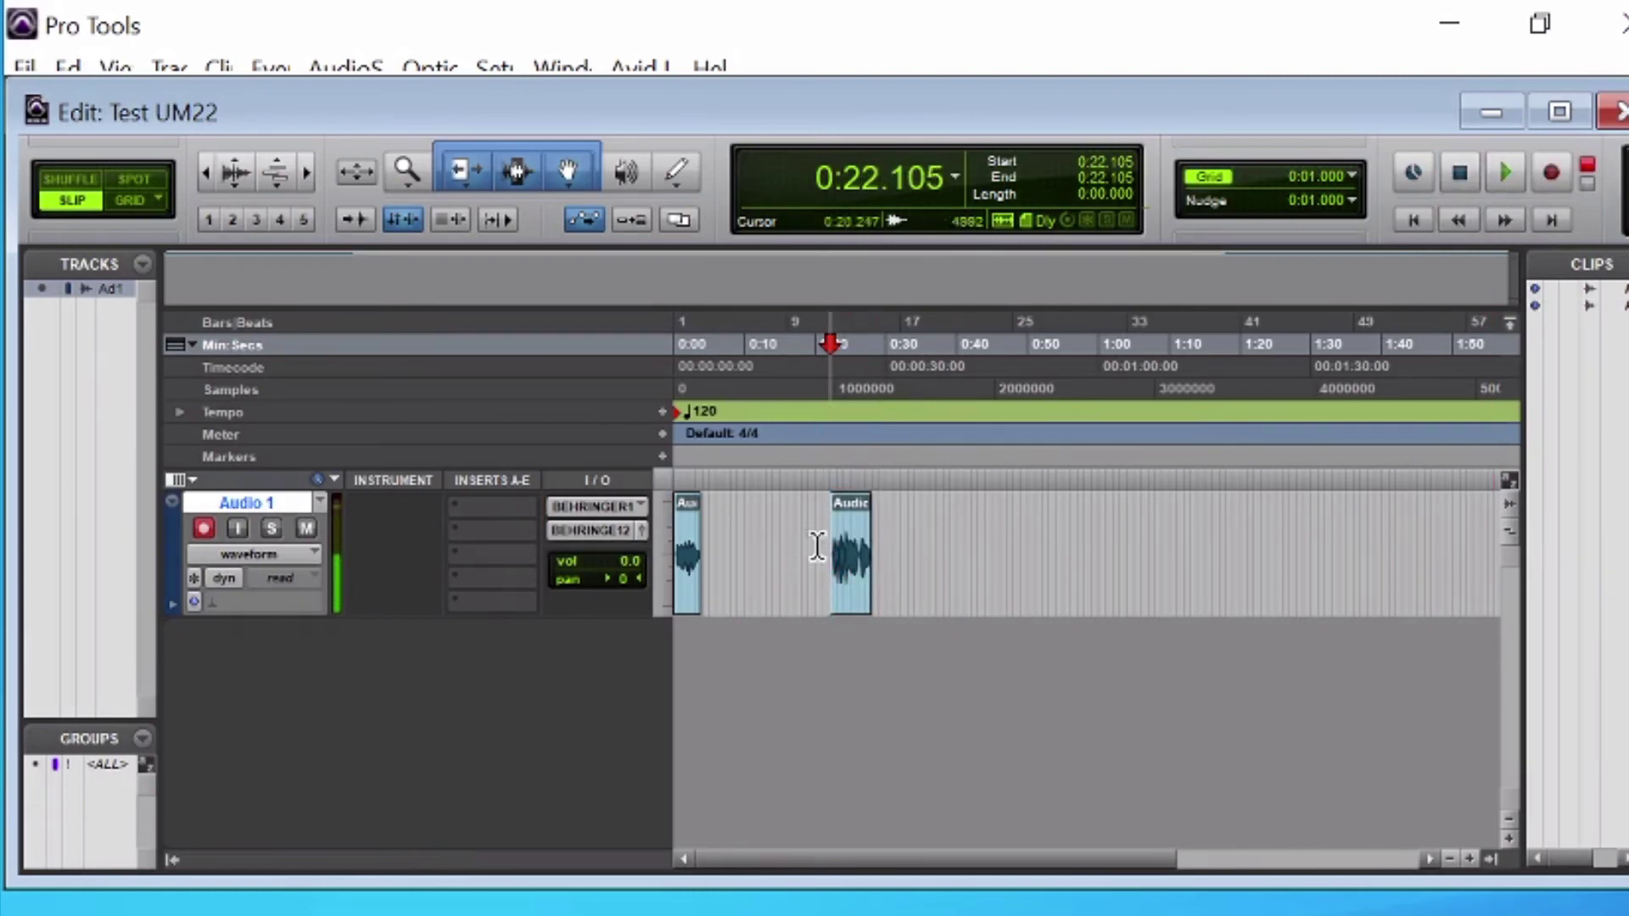